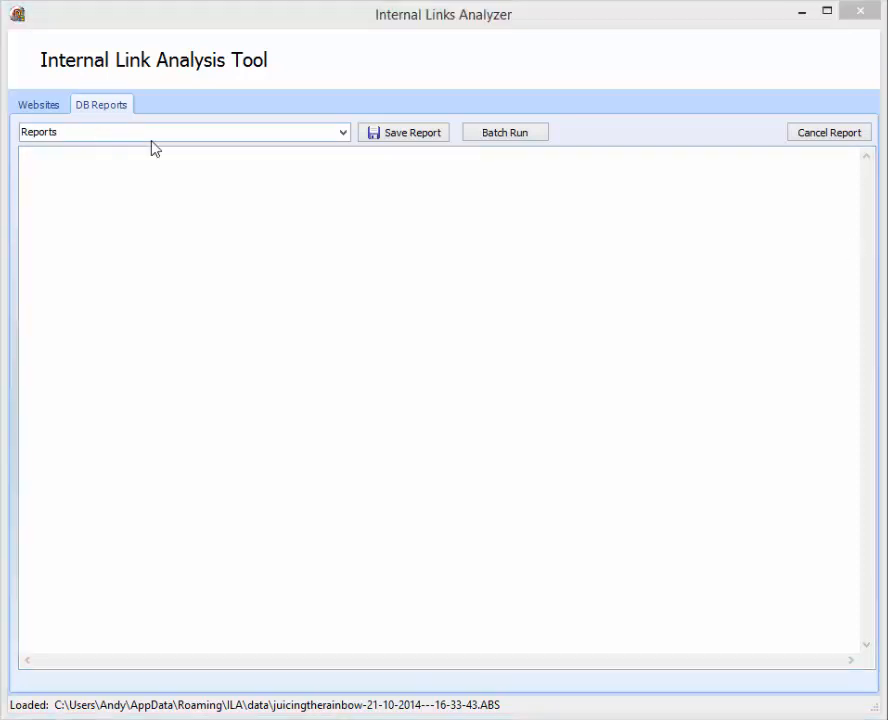
# Run the Anchor Text CONTAINS report for "apple" and show its results in the sort grid
pyautogui.click(343, 132)
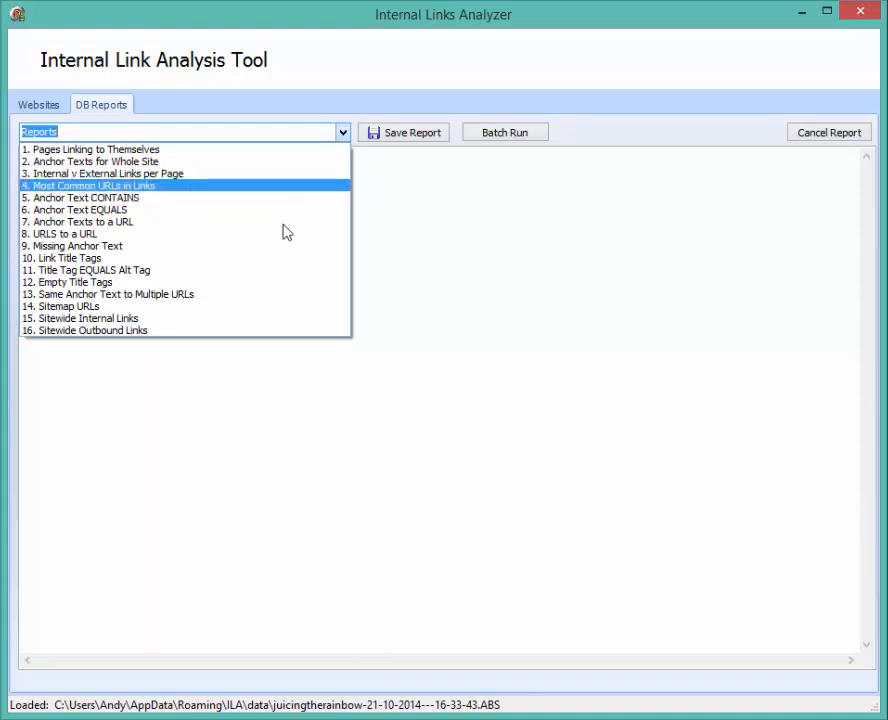
pyautogui.click(148, 199)
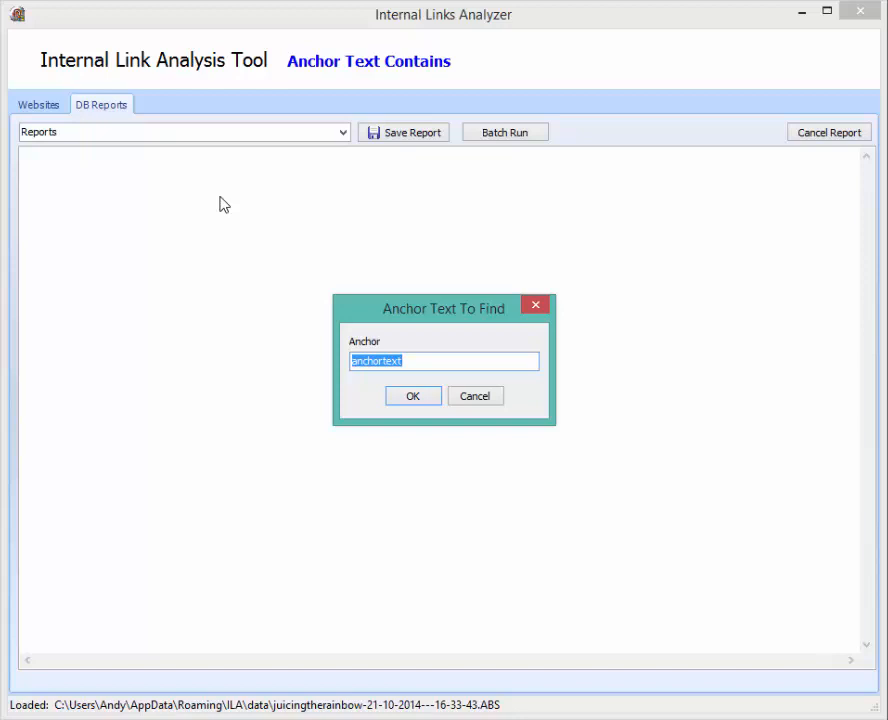
pyautogui.write('apple')
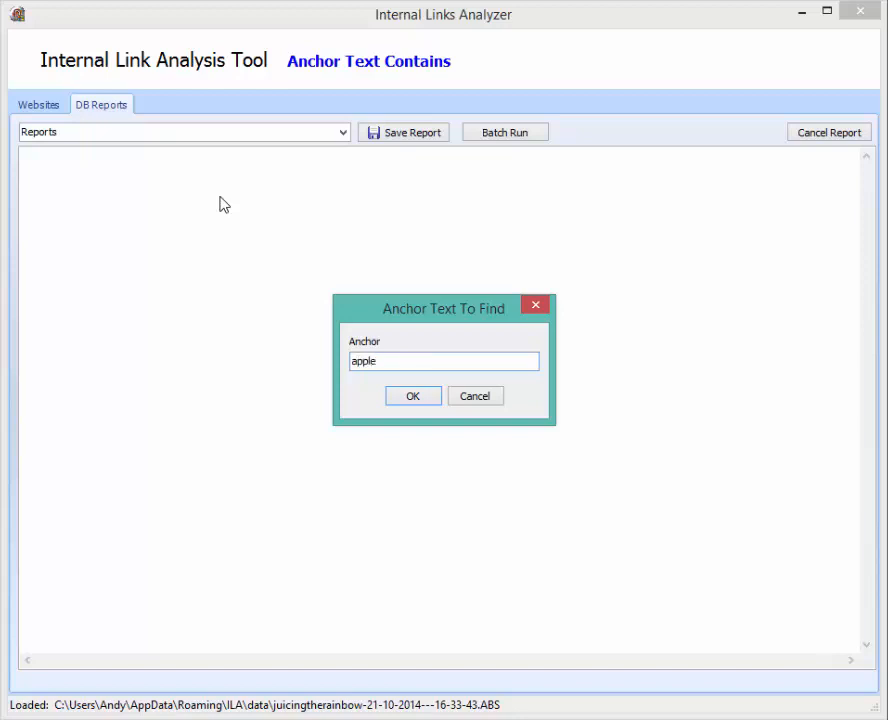
pyautogui.click(418, 398)
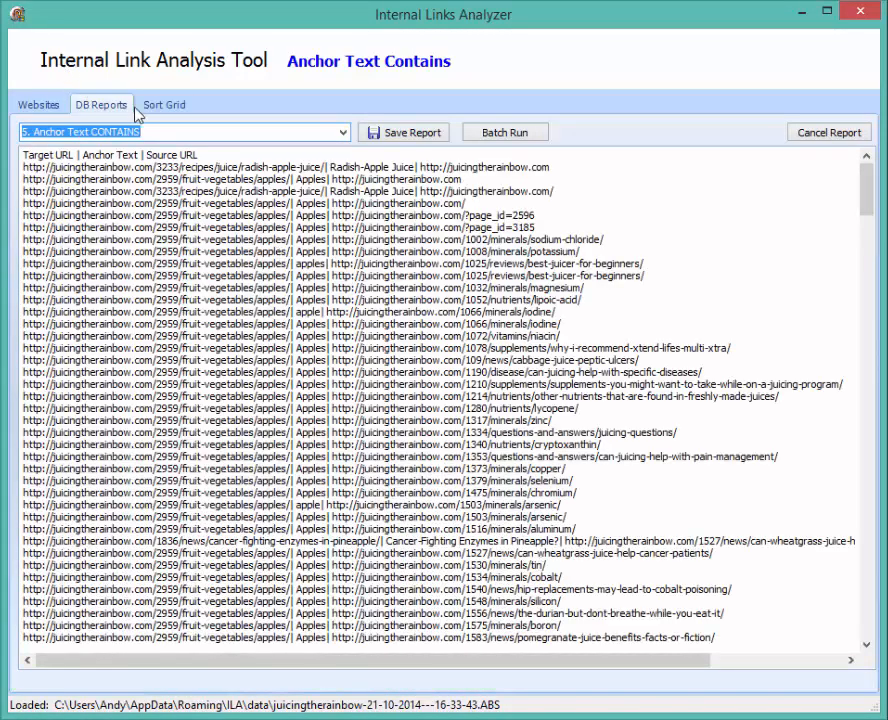
pyautogui.click(165, 104)
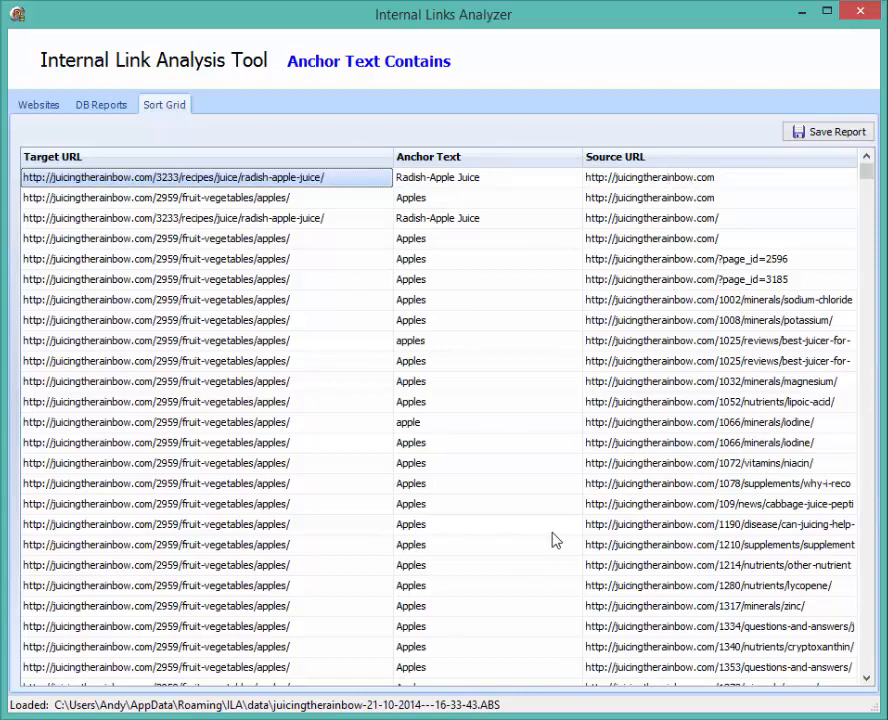
# Narrow the Anchor Text and Target URL columns to give the Source URL column more room
pyautogui.click(775, 320)
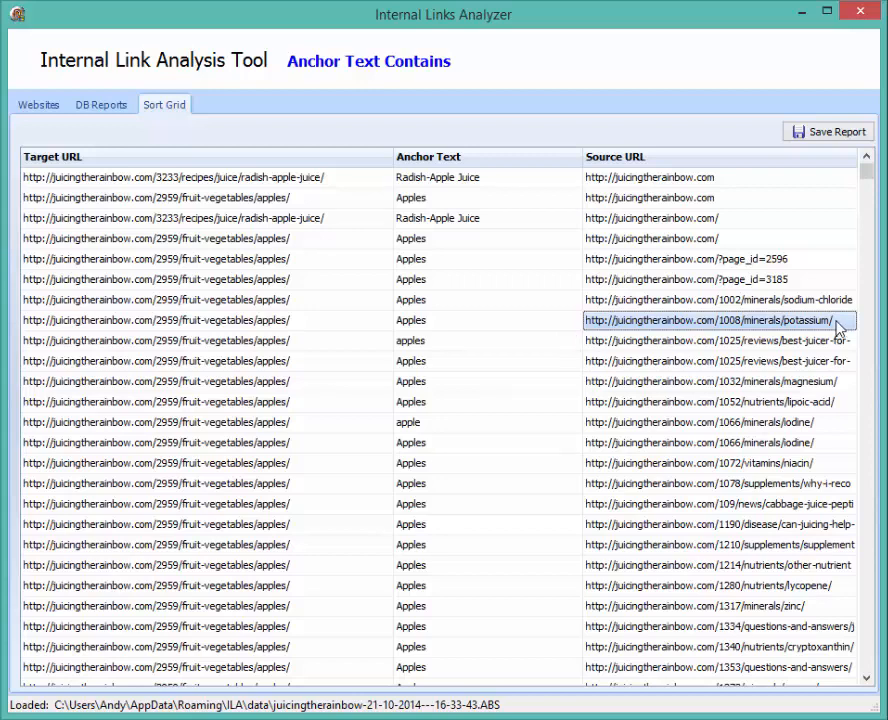
pyautogui.click(266, 324)
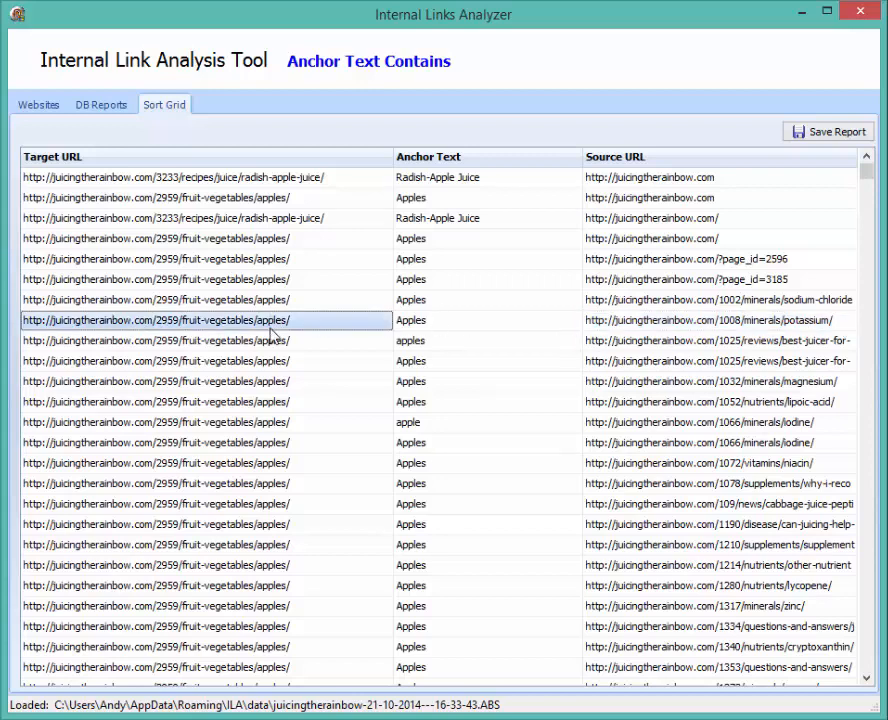
pyautogui.click(466, 324)
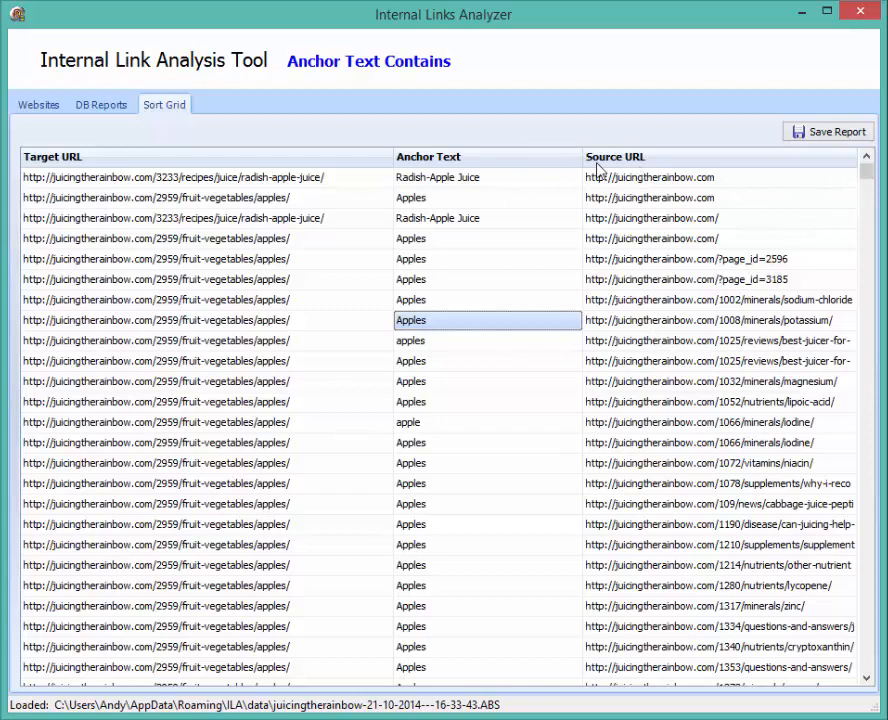
pyautogui.moveTo(580, 156); pyautogui.dragTo(519, 156)
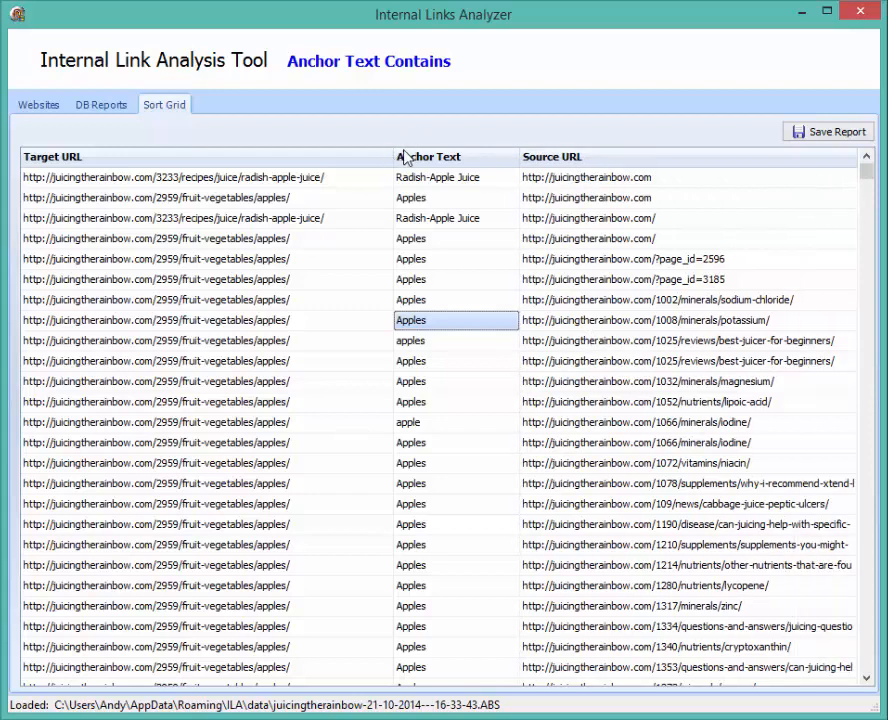
pyautogui.moveTo(393, 157); pyautogui.dragTo(349, 156)
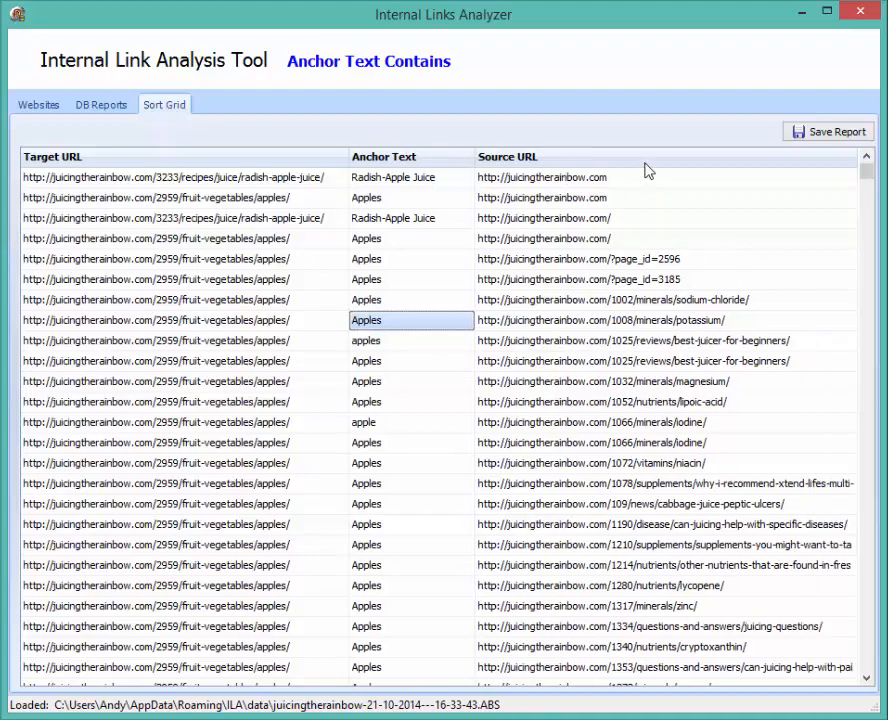
# Reorder the columns as Source URL, Anchor Text, Target URL and sort the rows by Anchor Text in ascending order
pyautogui.moveTo(693, 159); pyautogui.dragTo(160, 158)
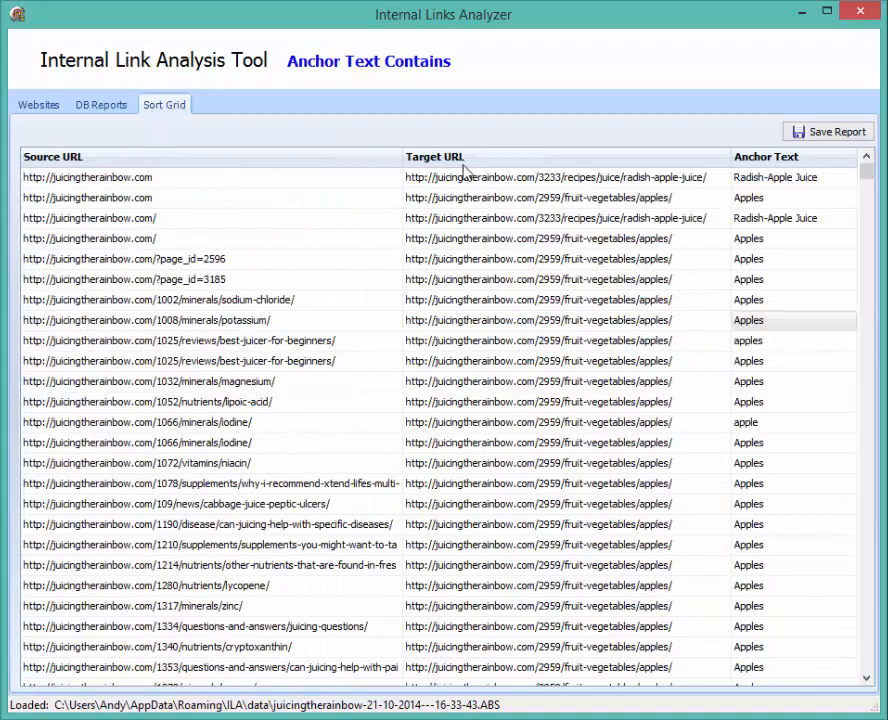
pyautogui.moveTo(464, 168); pyautogui.dragTo(657, 170)
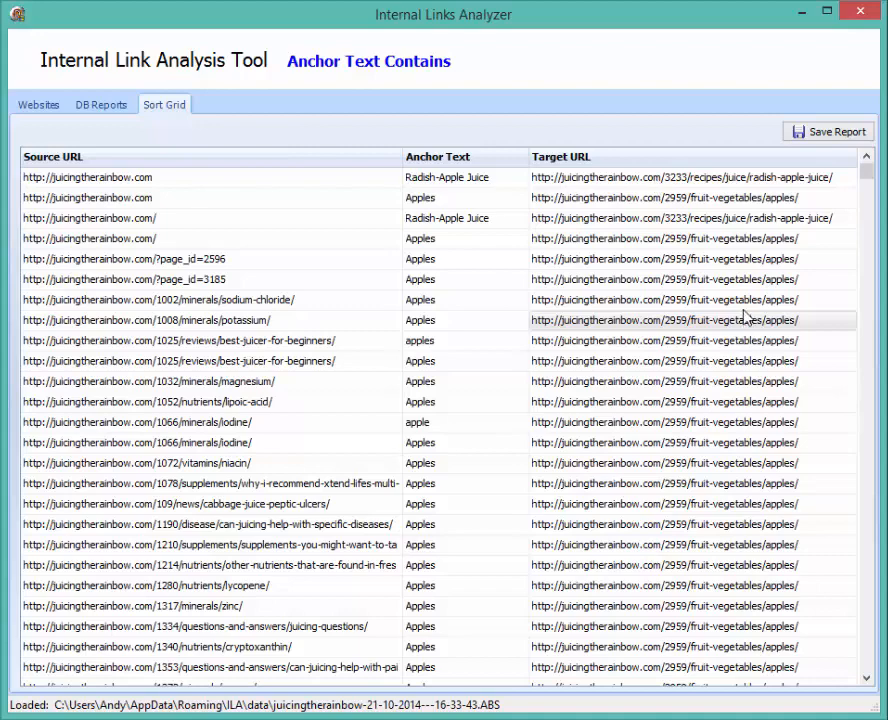
pyautogui.click(457, 160)
pyautogui.click(458, 162)
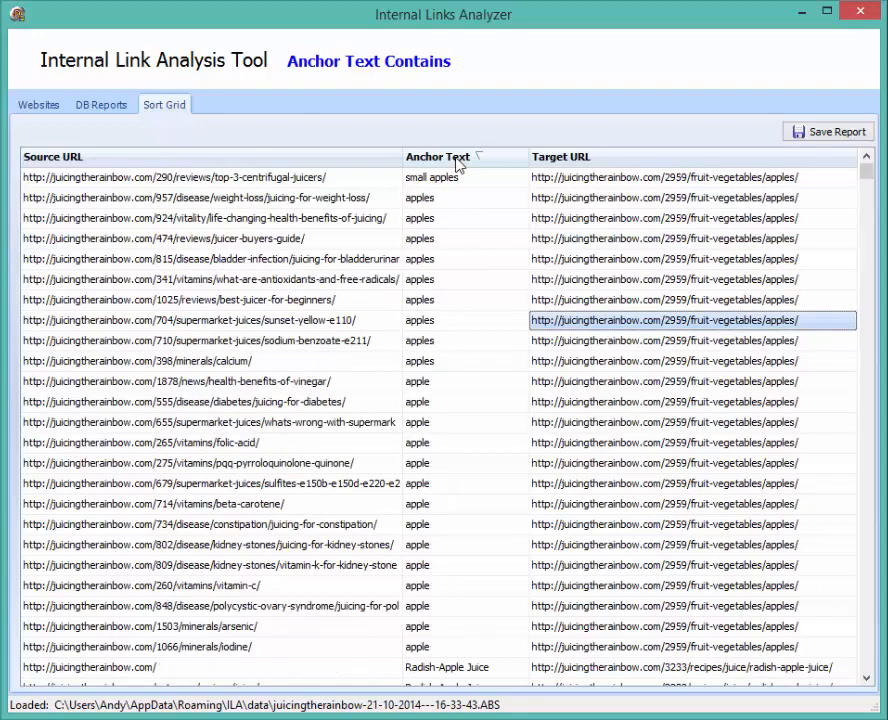
pyautogui.click(460, 163)
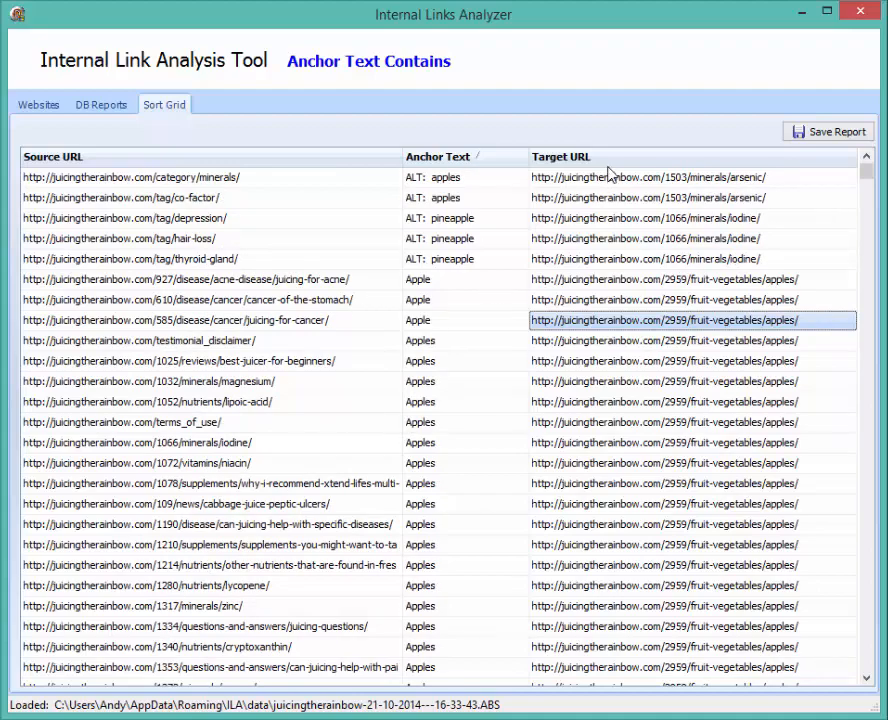
# Put the columns in the order Target URL, Anchor Text, Source URL and sort the rows ascending by Anchor Text
pyautogui.moveTo(590, 157); pyautogui.dragTo(270, 157)
pyautogui.moveTo(436, 155); pyautogui.dragTo(830, 158)
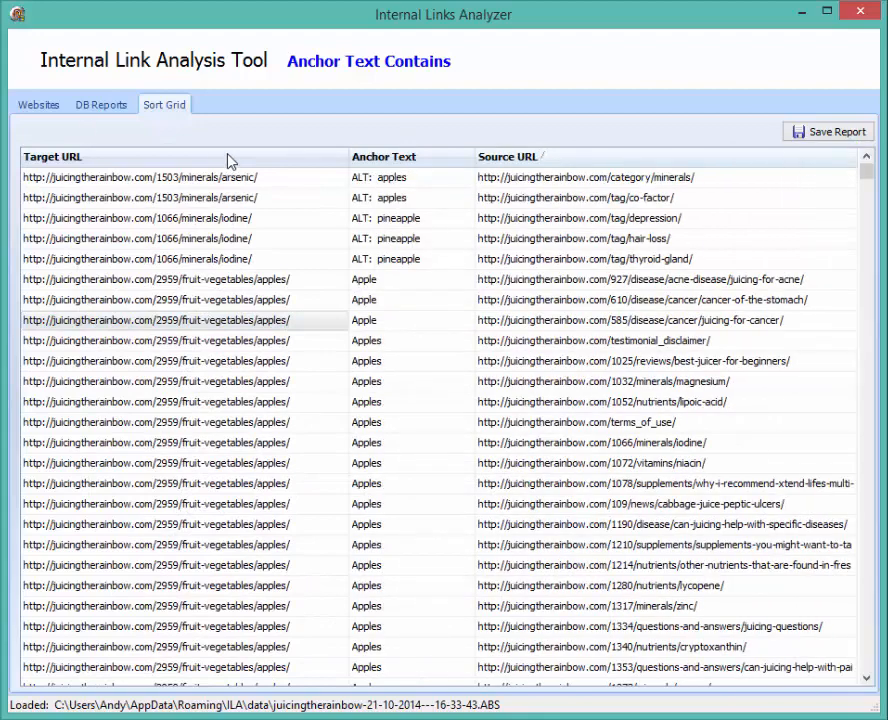
pyautogui.click(381, 158)
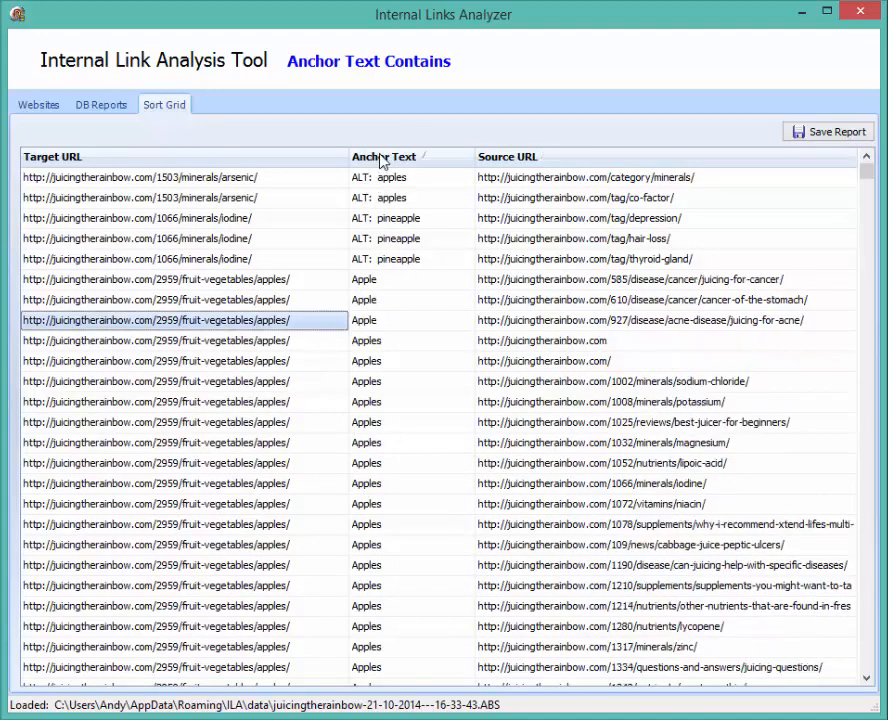
pyautogui.click(381, 158)
pyautogui.click(381, 158)
# Examine which target URLs the "Apple" and "Apples" anchor texts link to
pyautogui.click(398, 281)
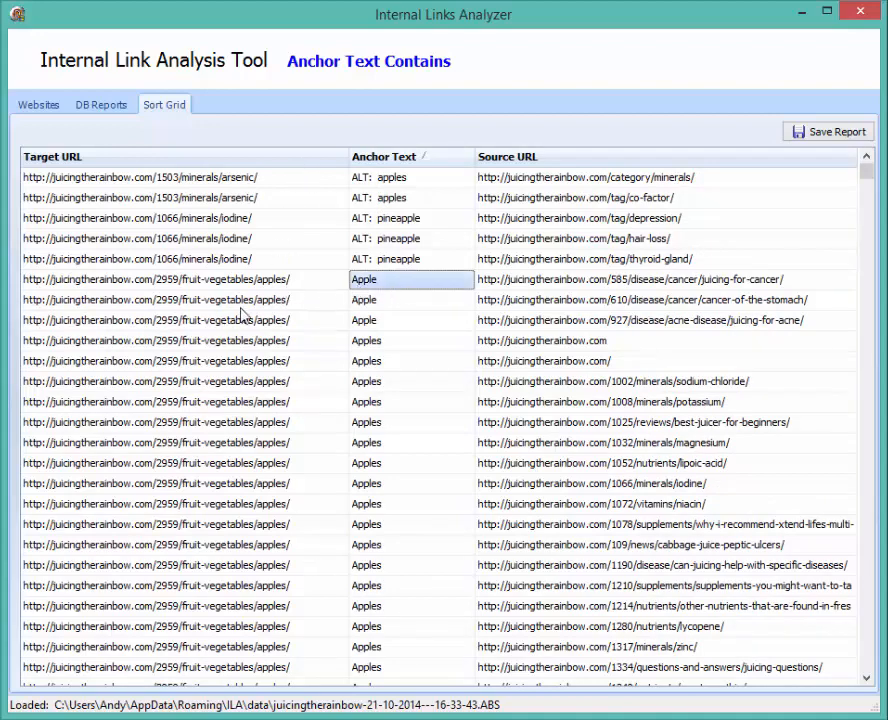
pyautogui.click(159, 283)
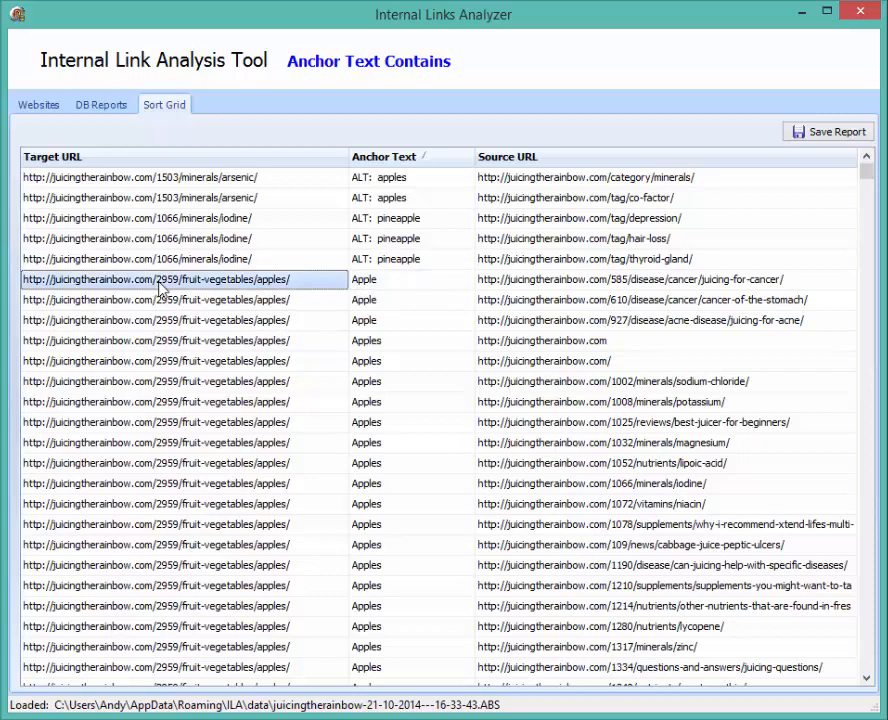
pyautogui.click(368, 300)
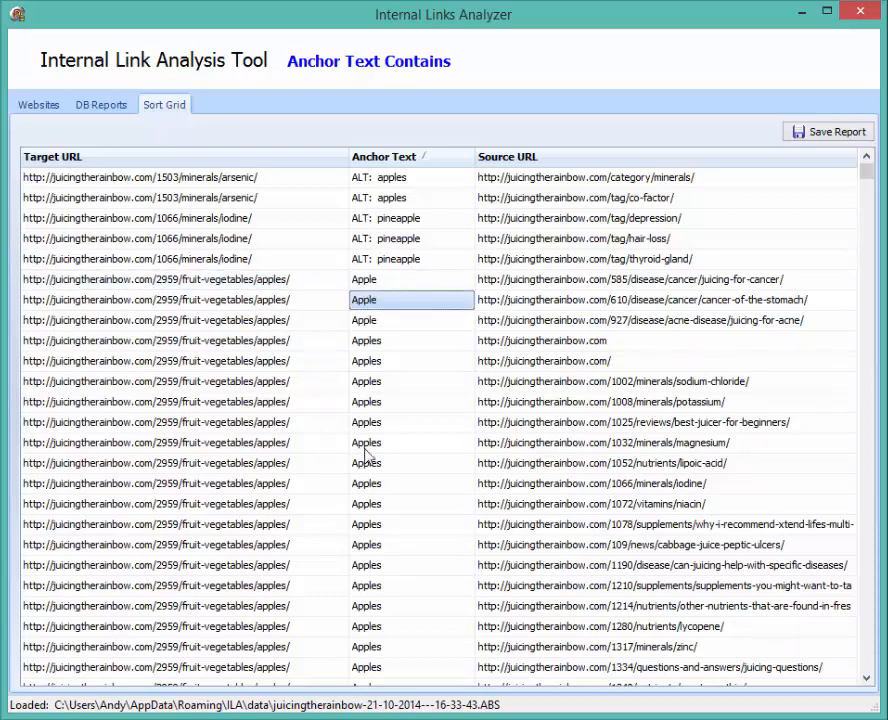
pyautogui.click(370, 445)
pyautogui.click(228, 446)
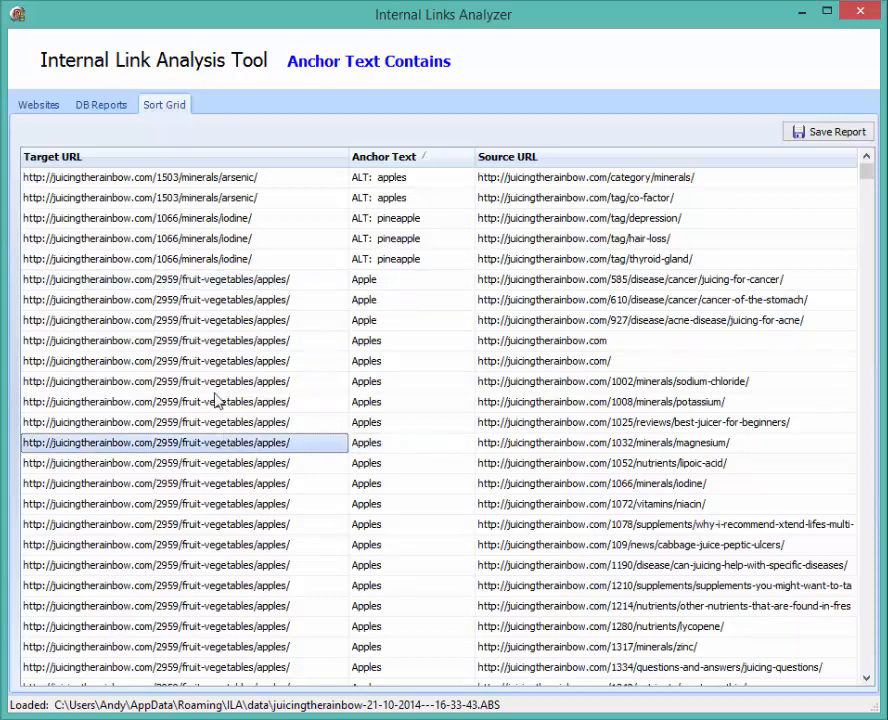
pyautogui.click(226, 322)
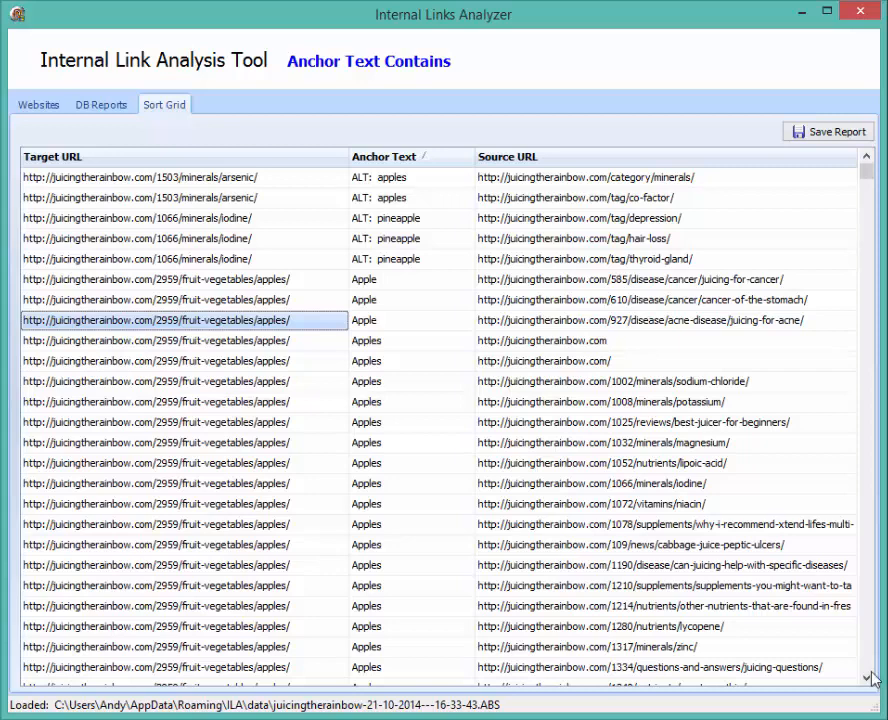
pyautogui.click(383, 388)
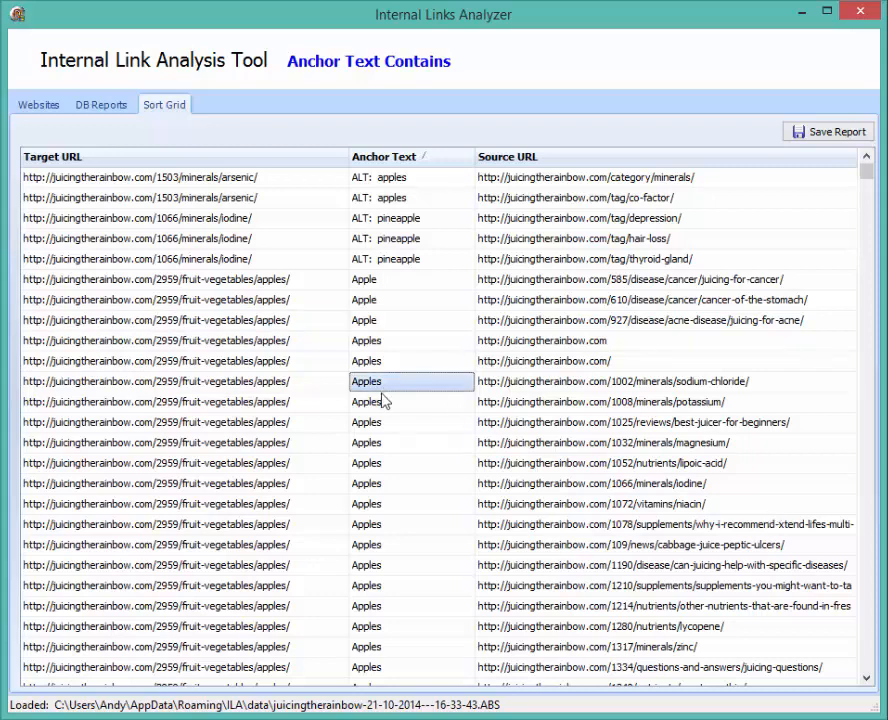
pyautogui.click(383, 400)
pyautogui.click(378, 420)
pyautogui.click(394, 440)
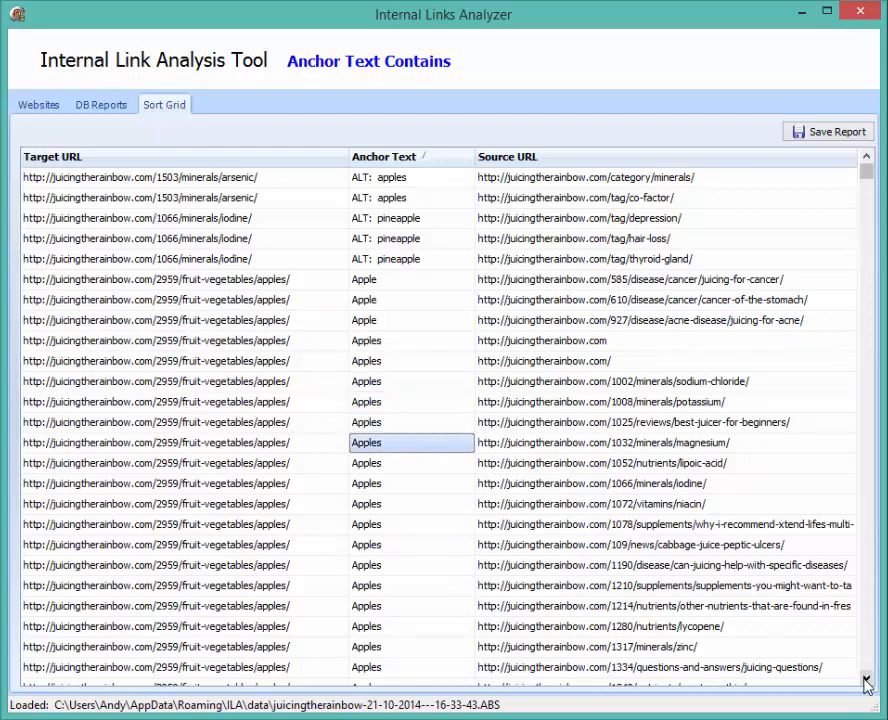
# Widen the Anchor Text and Target URL columns to fit the full "Cancer-Fighting Enzymes in Pineapple?" entries
pyautogui.moveTo(866, 684); pyautogui.dragTo(866, 684)
pyautogui.click(870, 645)
pyautogui.click(870, 645)
pyautogui.click(870, 645)
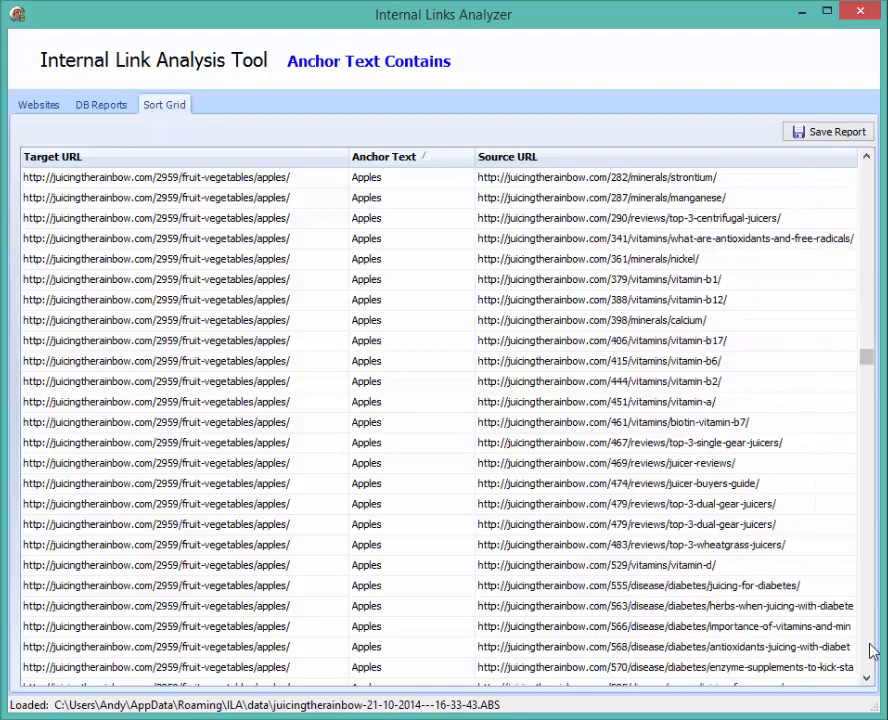
pyautogui.click(870, 648)
pyautogui.click(870, 648)
pyautogui.click(870, 648)
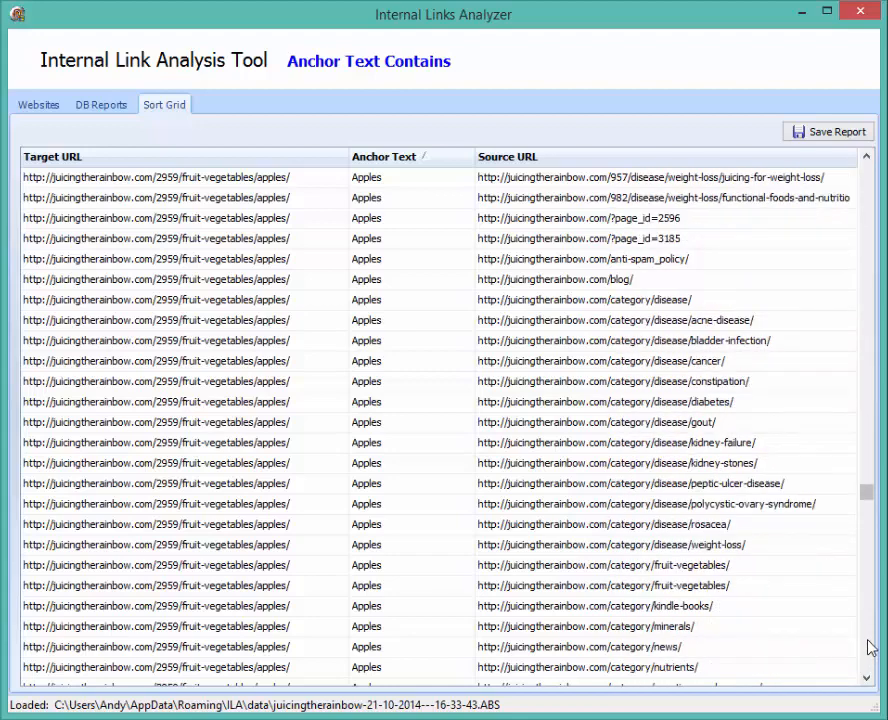
pyautogui.click(870, 648)
pyautogui.click(870, 648)
pyautogui.click(870, 648)
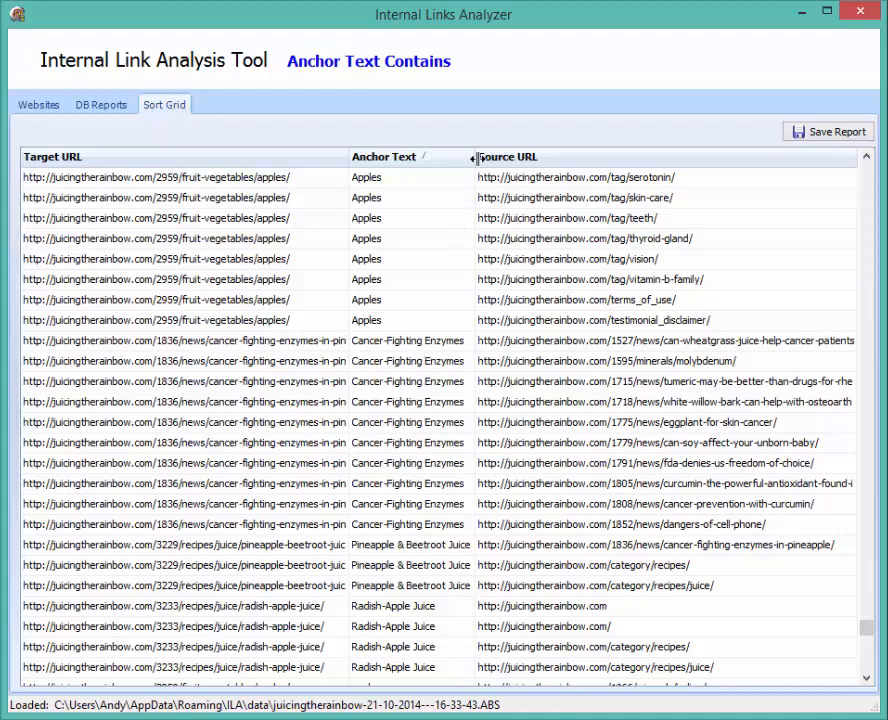
pyautogui.moveTo(476, 157); pyautogui.dragTo(576, 158)
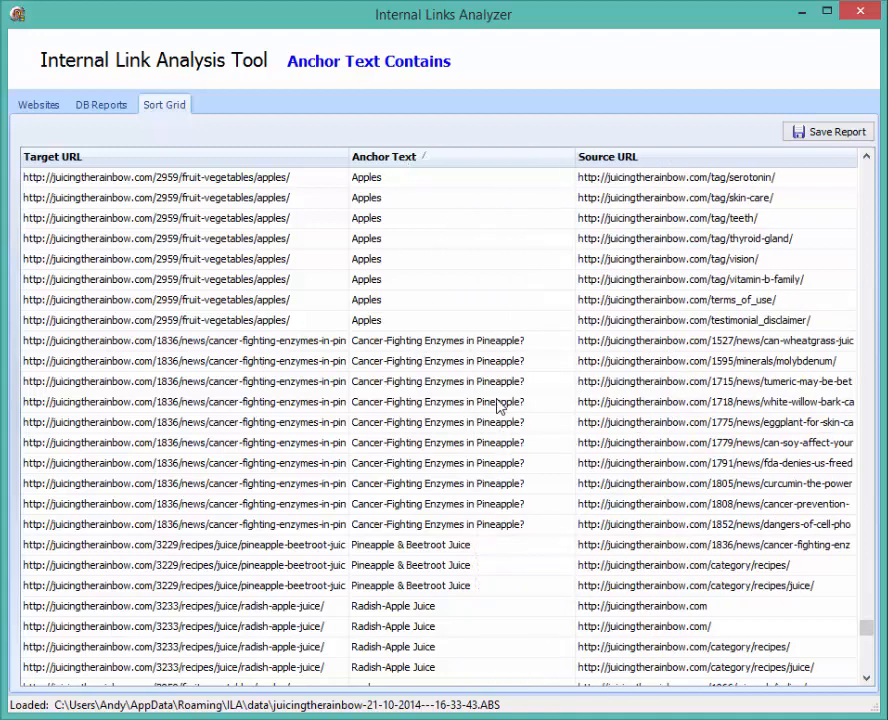
pyautogui.click(509, 345)
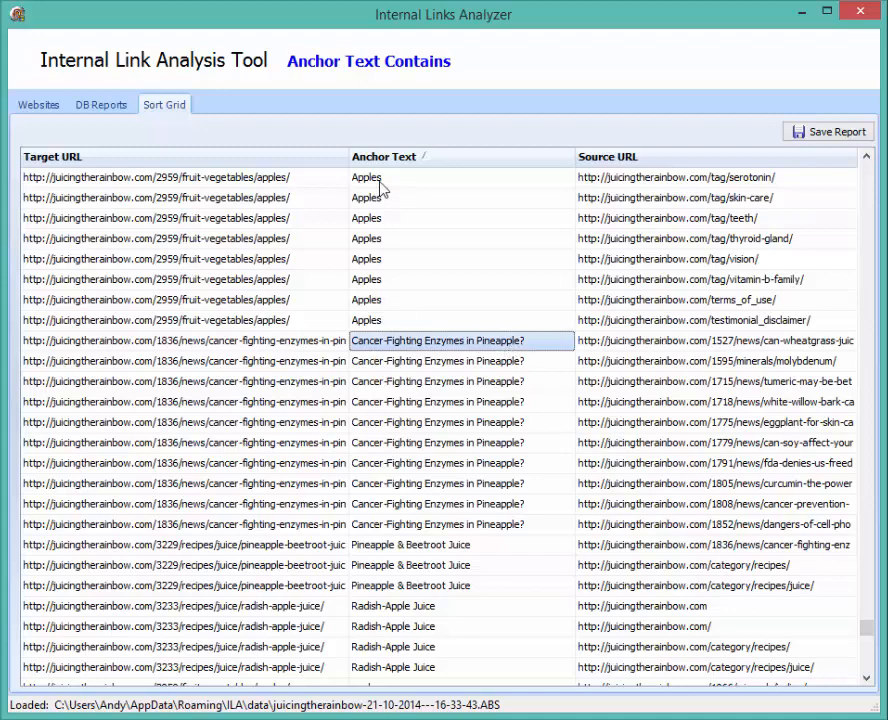
pyautogui.moveTo(347, 159); pyautogui.dragTo(428, 164)
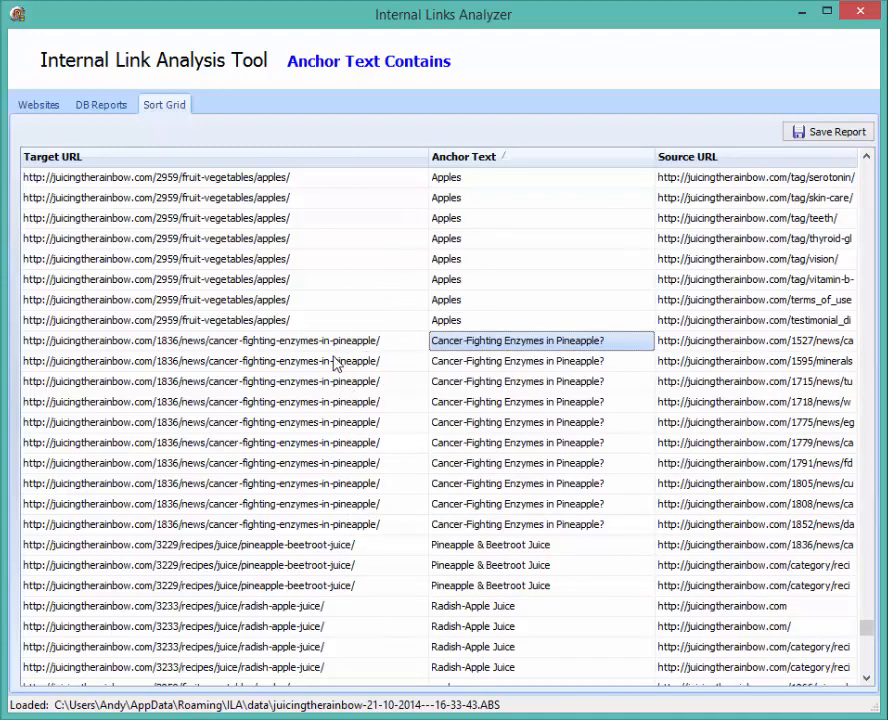
# Review the remaining anchor texts and their target URLs from "Pineapple & Beetroot Juice" to the last row
pyautogui.click(478, 547)
pyautogui.click(498, 566)
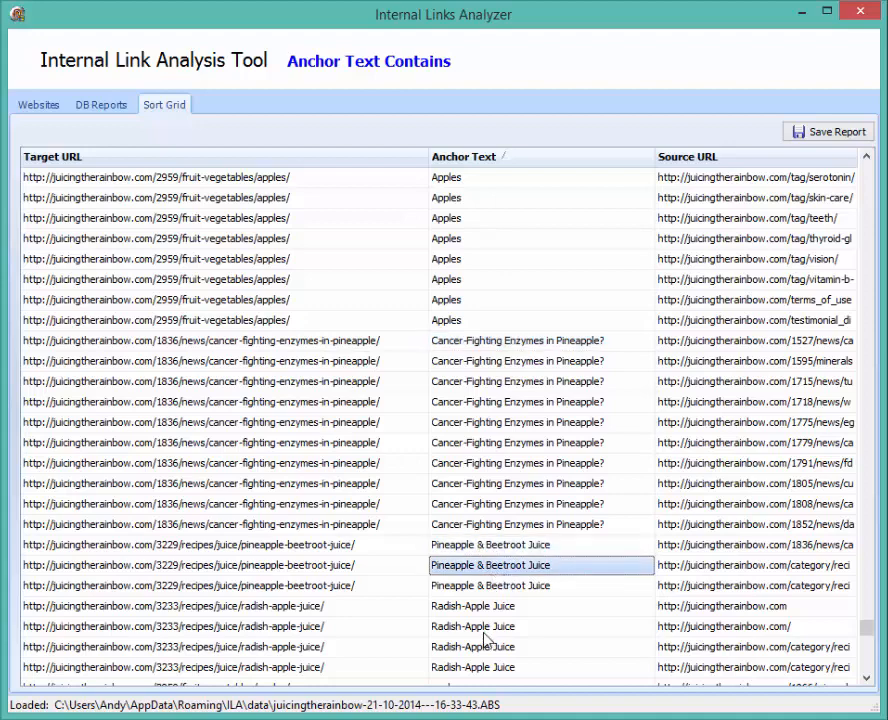
pyautogui.click(485, 606)
pyautogui.press('Down')
pyautogui.press('Down')
pyautogui.press('Down')
pyautogui.press('Down')
pyautogui.press('Down')
pyautogui.press('Down')
pyautogui.press('Down')
pyautogui.press('Down')
pyautogui.press('Down')
pyautogui.press('Down')
pyautogui.press('Down')
pyautogui.press('Down')
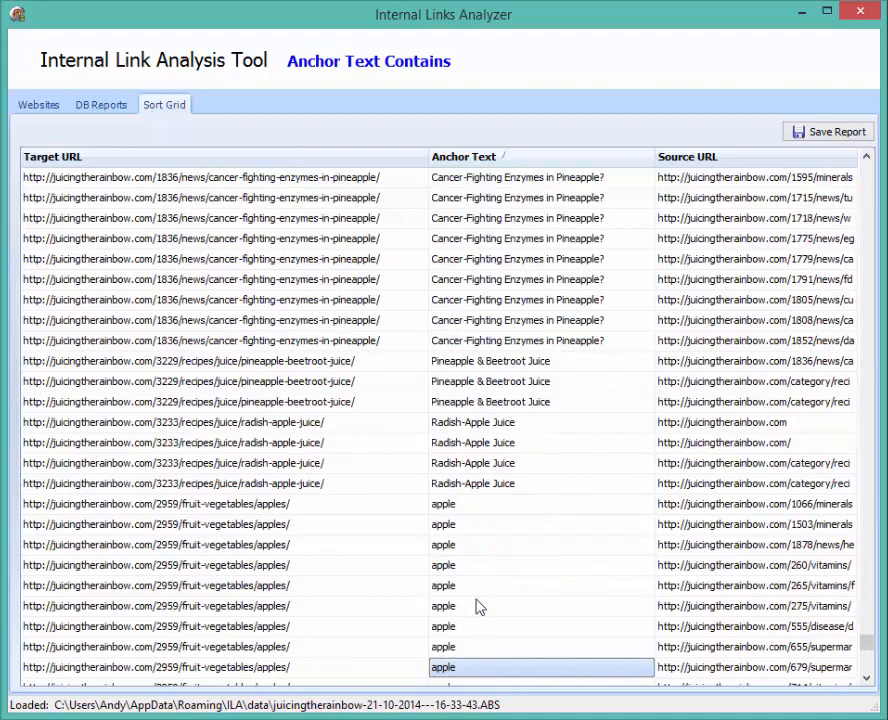
pyautogui.press('Down')
pyautogui.press('Down')
pyautogui.press('Down')
pyautogui.press('Down')
pyautogui.press('Down')
pyautogui.press('Down')
pyautogui.press('Down')
pyautogui.press('Down')
pyautogui.press('Down')
pyautogui.press('Down')
pyautogui.press('Down')
pyautogui.press('Down')
pyautogui.press('Down')
pyautogui.press('Down')
pyautogui.press('Down')
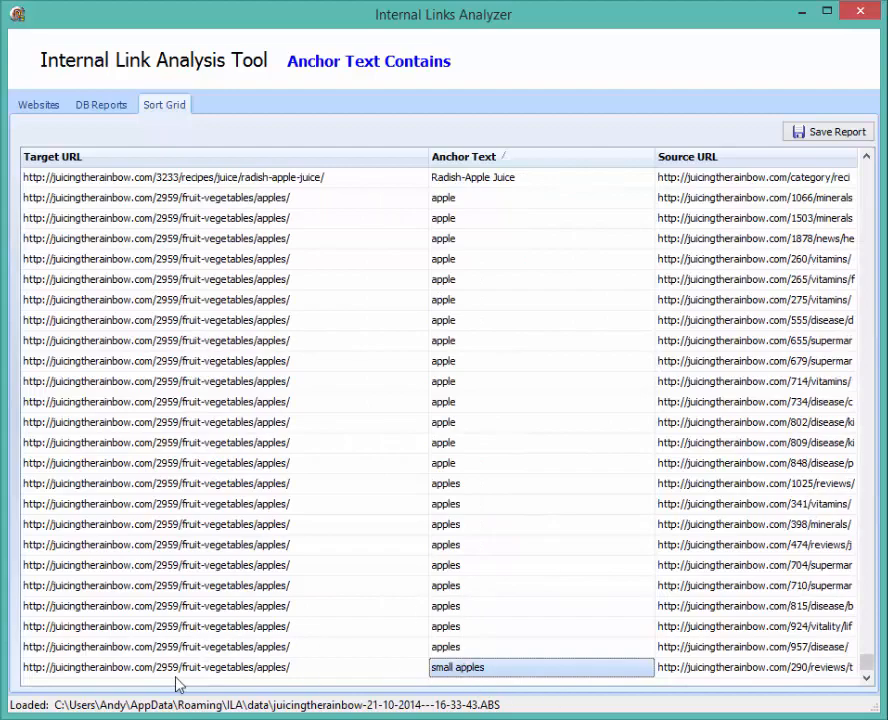
# Narrow the Target URL column to just fit the apples page address in the "Apples" rows
pyautogui.press('Up')
pyautogui.press('Up')
pyautogui.press('Up')
pyautogui.press('Up')
pyautogui.press('Up')
pyautogui.press('Up')
pyautogui.press('Up')
pyautogui.press('Up')
pyautogui.press('Up')
pyautogui.press('Up')
pyautogui.press('Up')
pyautogui.press('Up')
pyautogui.press('Up')
pyautogui.press('Up')
pyautogui.press('Up')
pyautogui.press('Up')
pyautogui.press('Up')
pyautogui.press('Up')
pyautogui.press('Up')
pyautogui.press('Up')
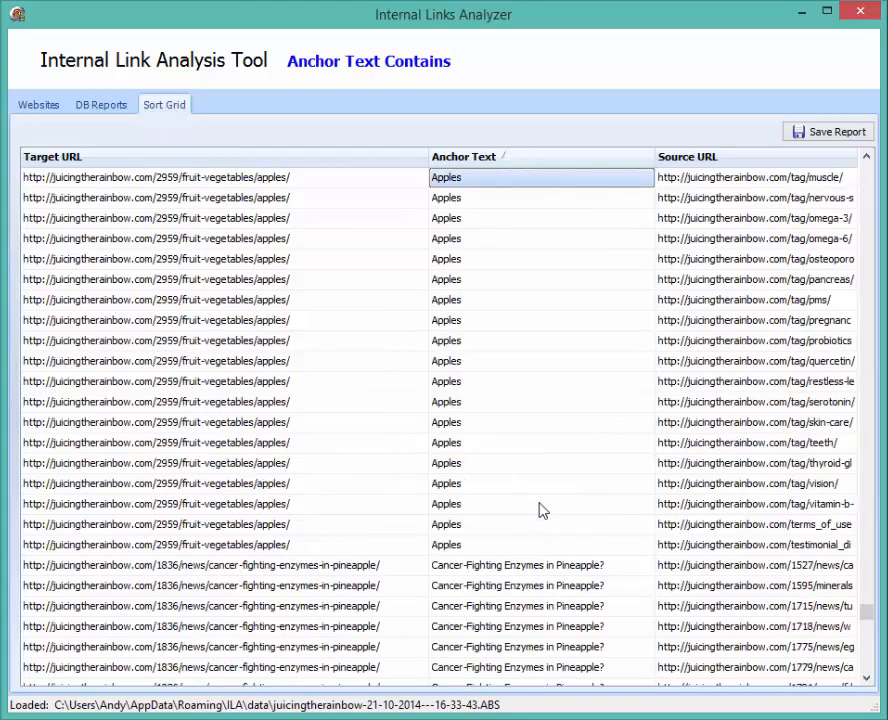
pyautogui.press('Up')
pyautogui.press('Up')
pyautogui.press('Up')
pyautogui.press('Up')
pyautogui.press('Up')
pyautogui.press('Up')
pyautogui.press('Up')
pyautogui.press('Up')
pyautogui.press('Up')
pyautogui.press('Up')
pyautogui.press('Up')
pyautogui.press('Up')
pyautogui.press('Up')
pyautogui.press('Up')
pyautogui.press('Up')
pyautogui.press('Up')
pyautogui.press('Up')
pyautogui.press('Up')
pyautogui.press('Up')
pyautogui.press('Up')
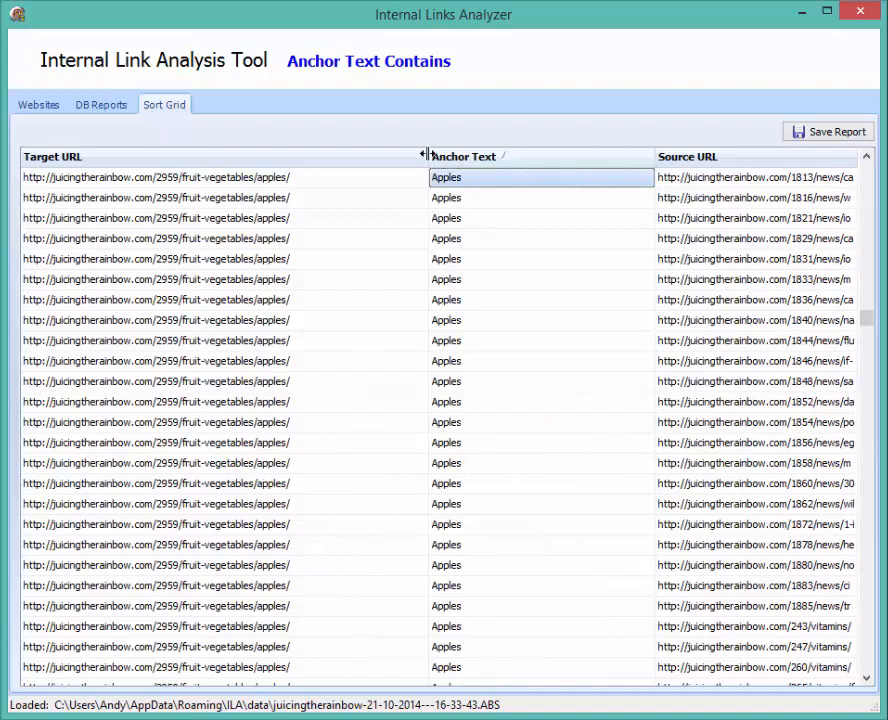
pyautogui.moveTo(428, 154); pyautogui.dragTo(333, 157)
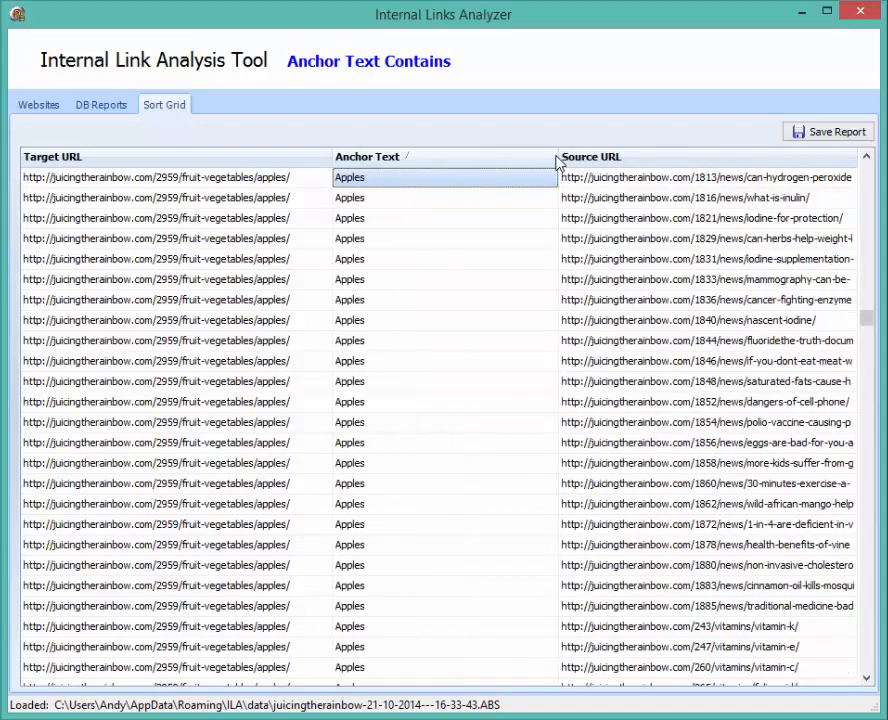
# Narrow the Anchor Text column to just fit its heading, giving the Source URL column more room
pyautogui.moveTo(557, 157); pyautogui.dragTo(419, 158)
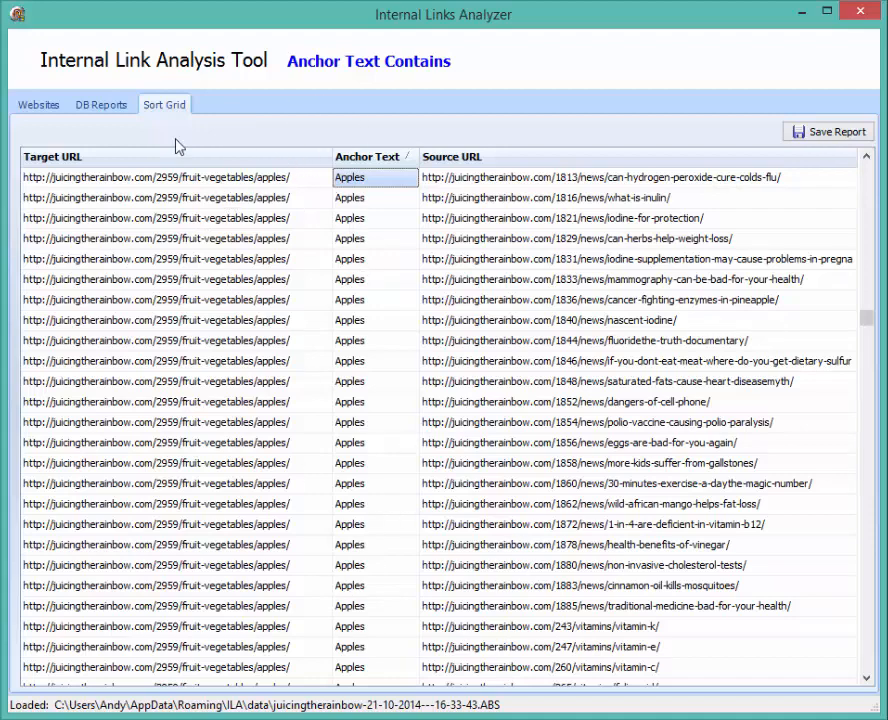
# Try to run the Anchor Text EQUALS report for the anchor "asparagus officianalis"
pyautogui.click(112, 104)
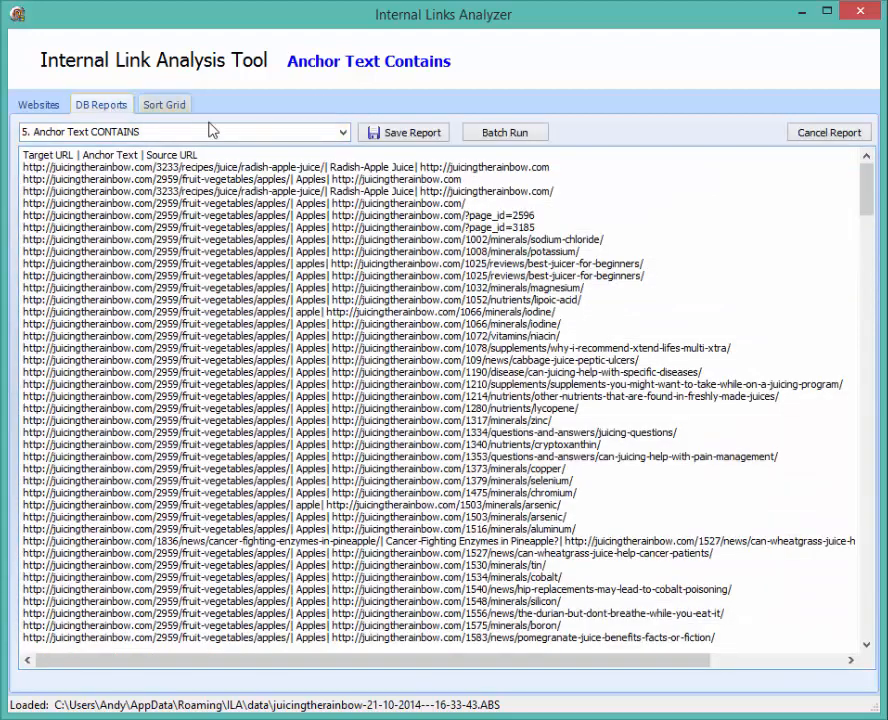
pyautogui.click(343, 134)
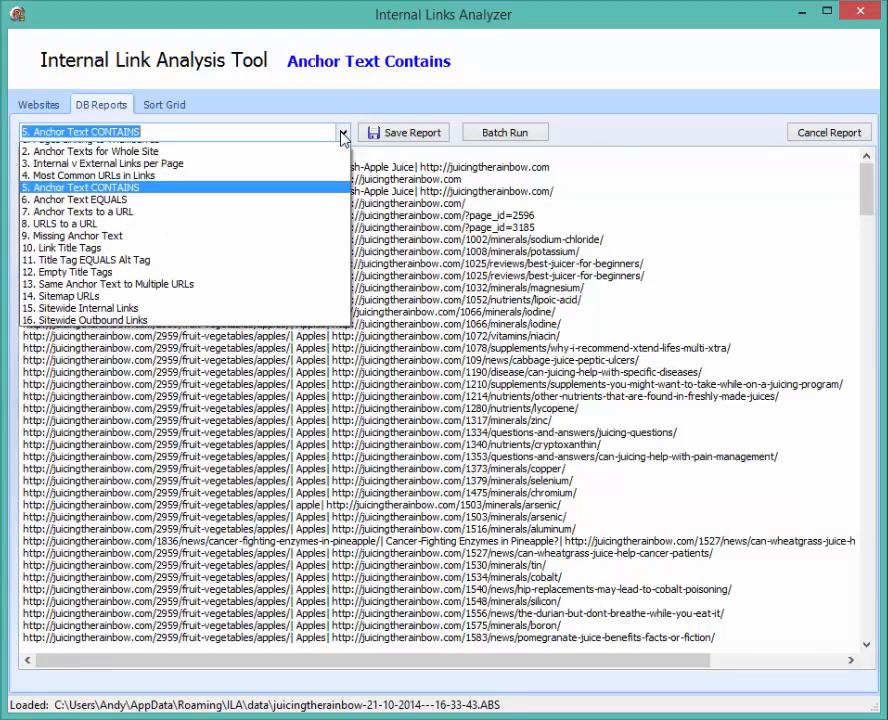
pyautogui.click(262, 210)
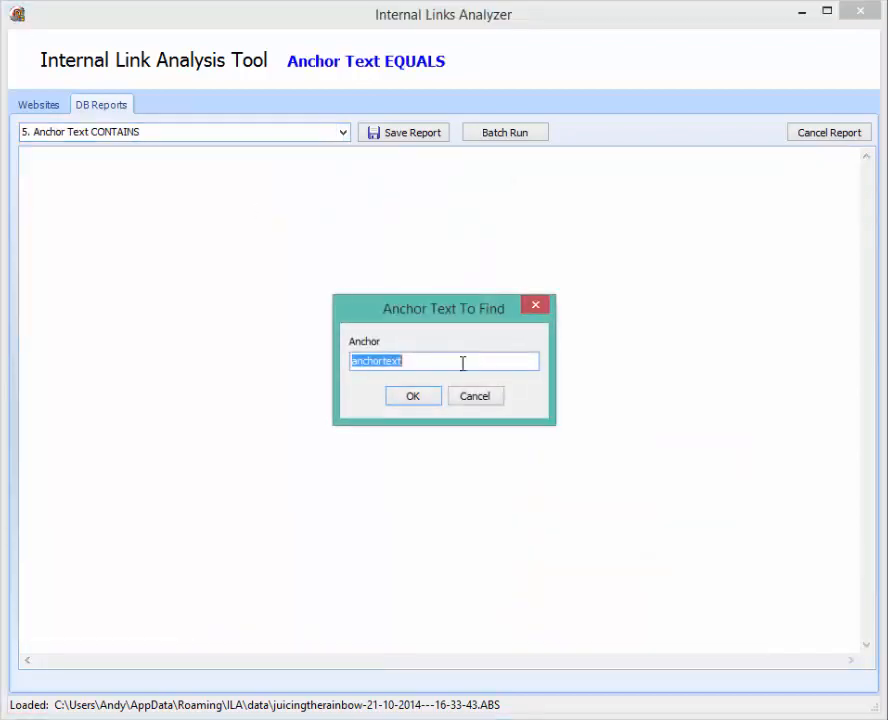
pyautogui.write('asparagus ')
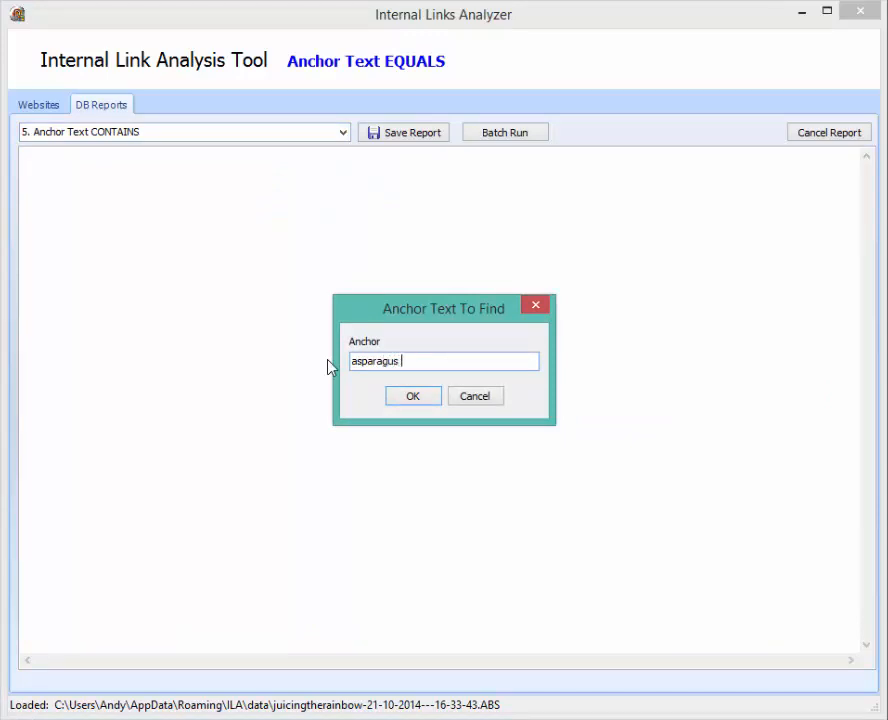
pyautogui.write('officianilis')
pyautogui.press('Left')
pyautogui.press('Left')
pyautogui.press('Left')
pyautogui.press('BackSpace')
pyautogui.write('a')
pyautogui.click(435, 399)
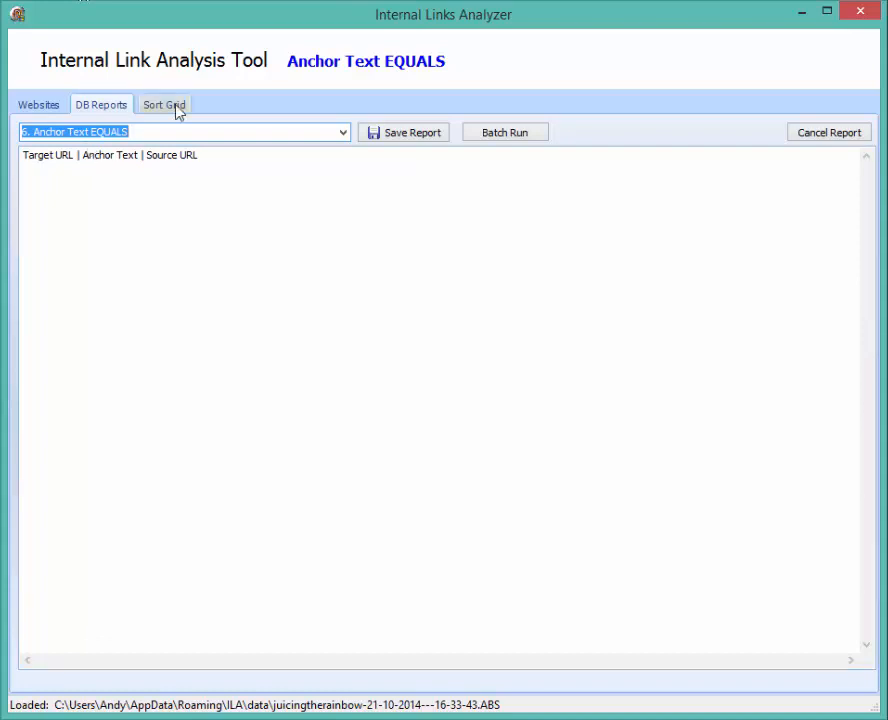
# Run the Anchor Text EQUALS report afresh for the anchor "asparagus officinalis", declining to load the saved report
pyautogui.click(347, 134)
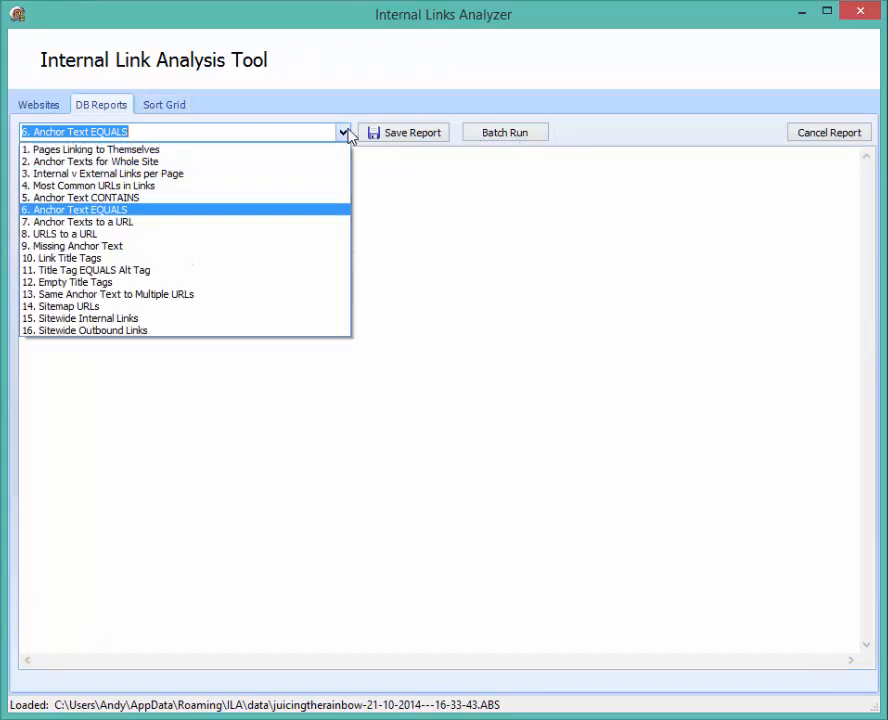
pyautogui.click(349, 136)
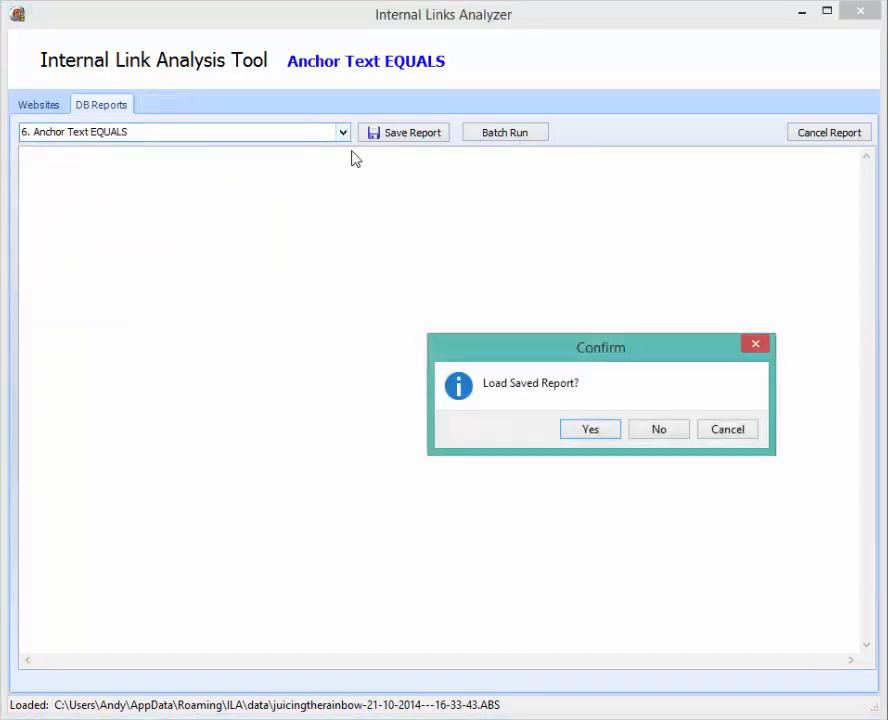
pyautogui.click(641, 434)
pyautogui.write('aspa')
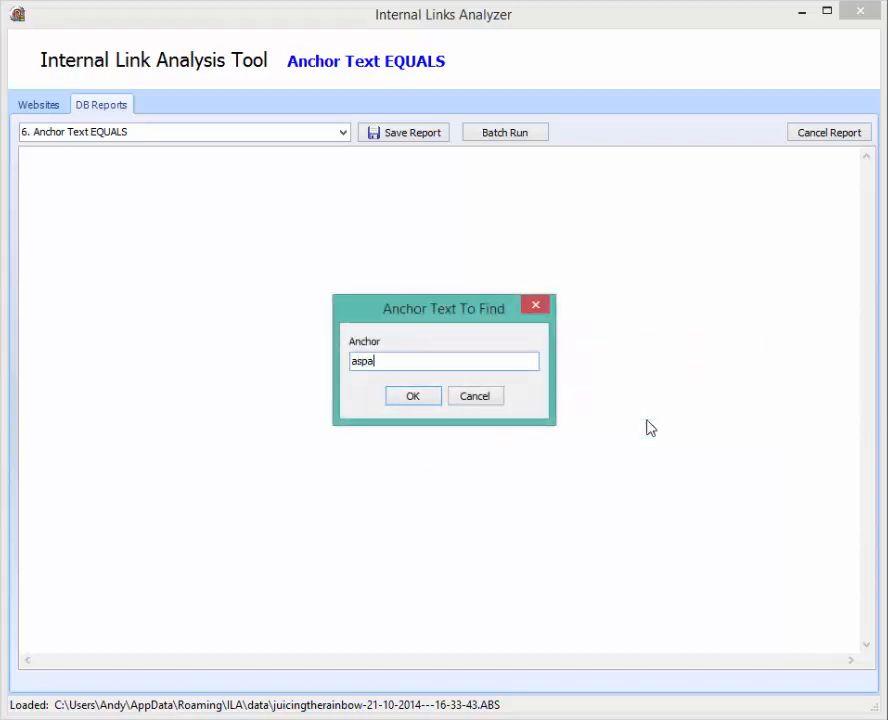
pyautogui.write('ragus officianalis')
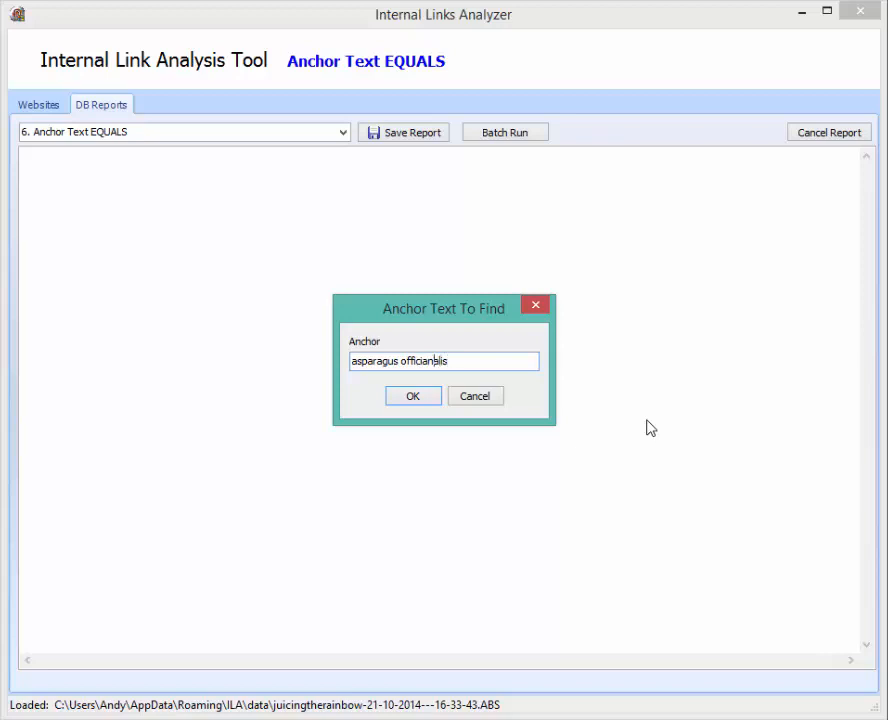
pyautogui.press('BackSpace')
pyautogui.press('Return')
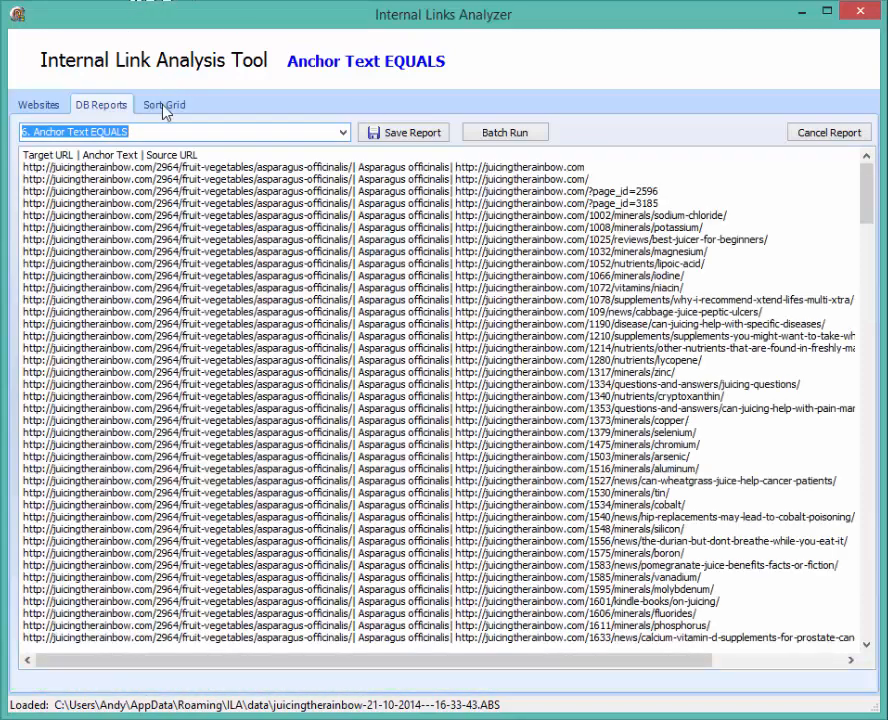
# Show the report in the sortable grid, arrange its columns as Source URL, Anchor Text, Target URL, and sort by Target URL
pyautogui.click(165, 107)
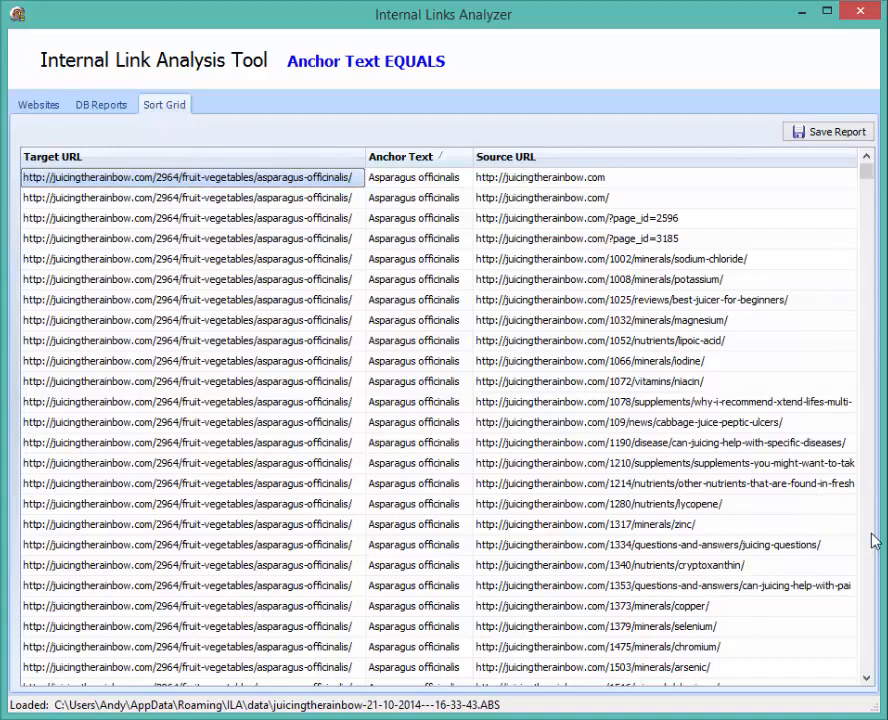
pyautogui.moveTo(866, 601); pyautogui.dragTo(866, 663)
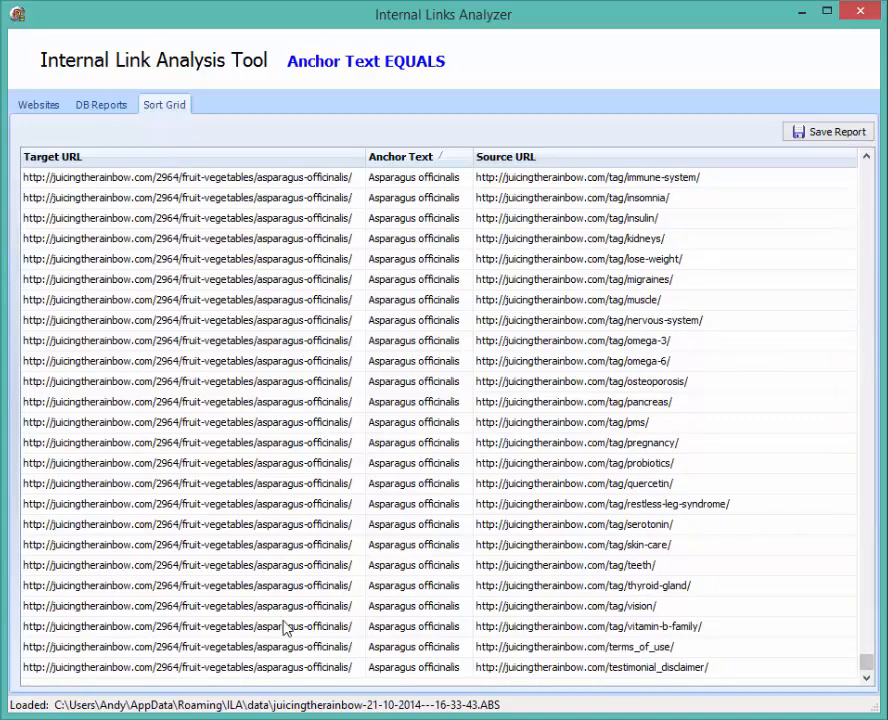
pyautogui.moveTo(608, 158); pyautogui.dragTo(262, 162)
pyautogui.click(262, 162)
pyautogui.moveTo(474, 153); pyautogui.dragTo(800, 168)
# Examine which source pages use the "Asparagus officinalis" anchor text and which target URL each one links to
pyautogui.click(135, 180)
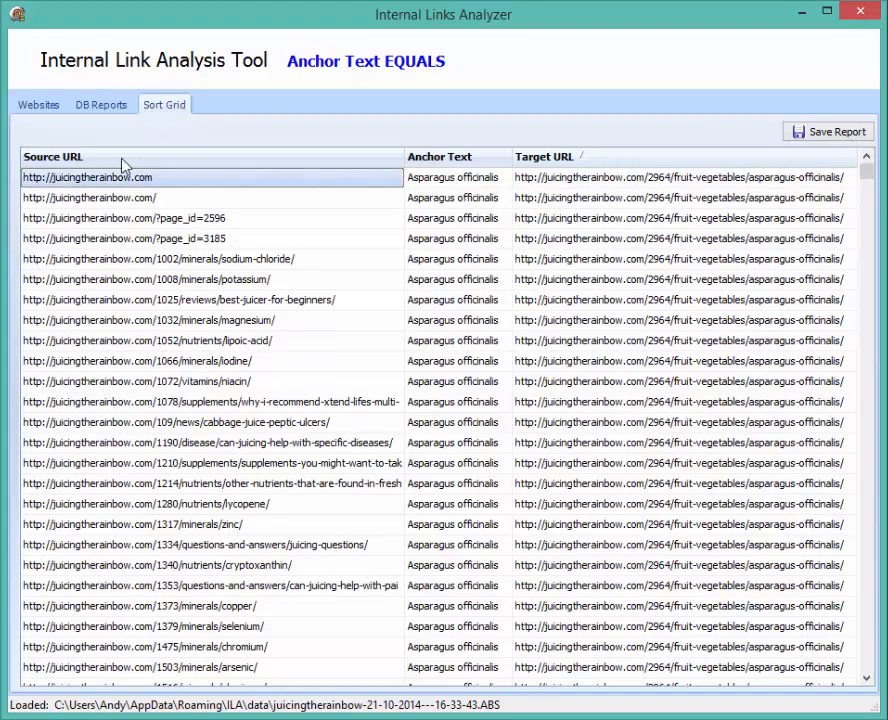
pyautogui.click(38, 182)
pyautogui.click(436, 182)
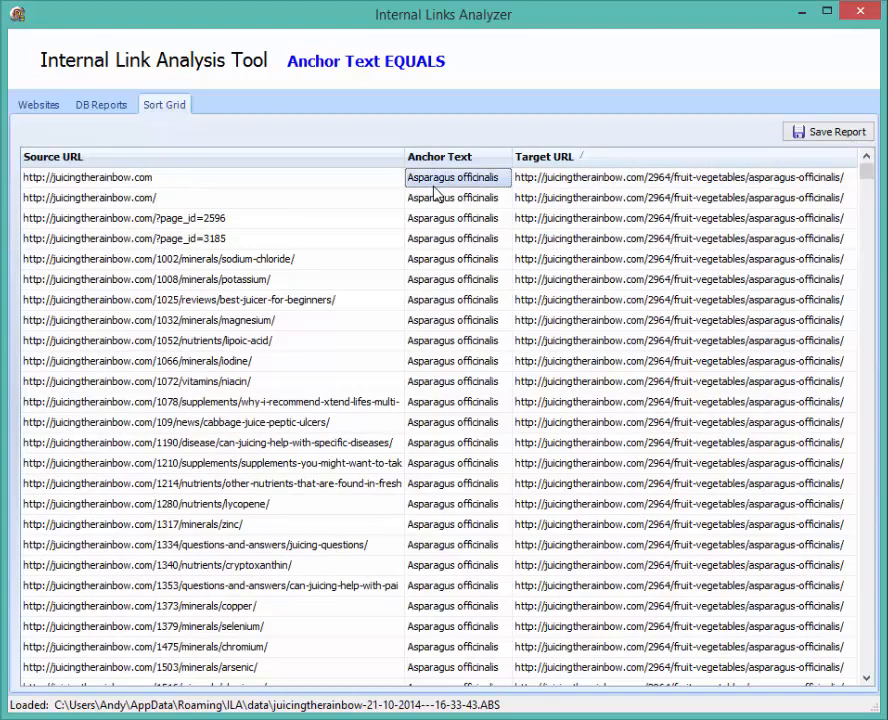
pyautogui.click(668, 180)
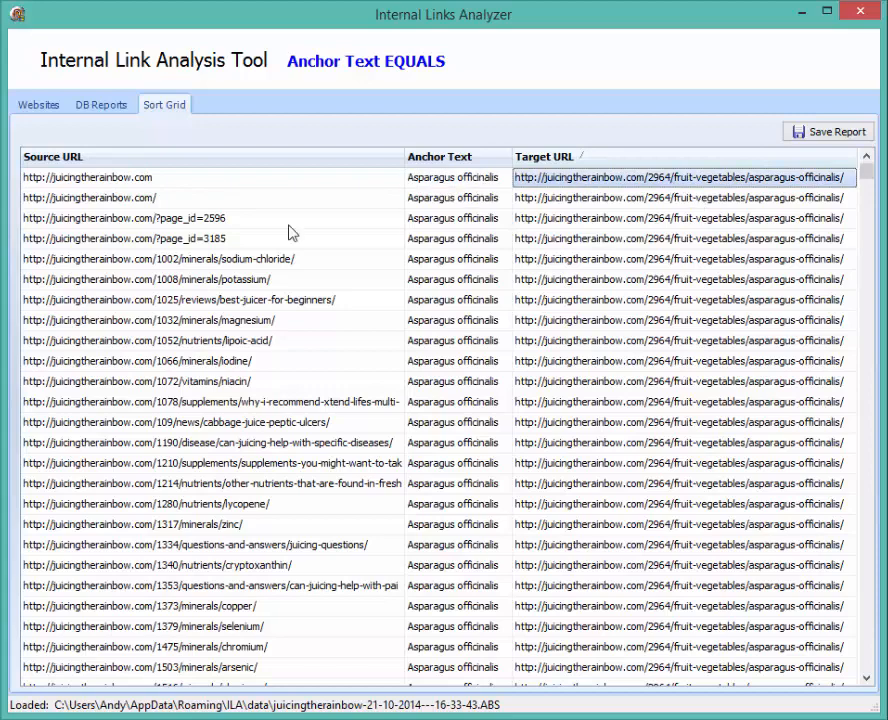
pyautogui.click(166, 404)
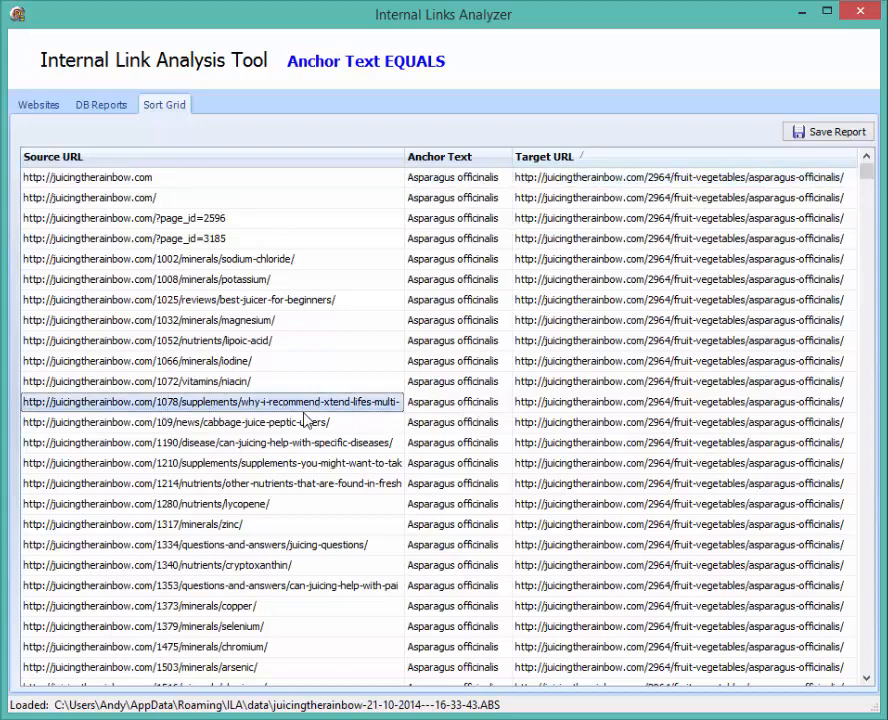
pyautogui.click(463, 402)
pyautogui.click(650, 424)
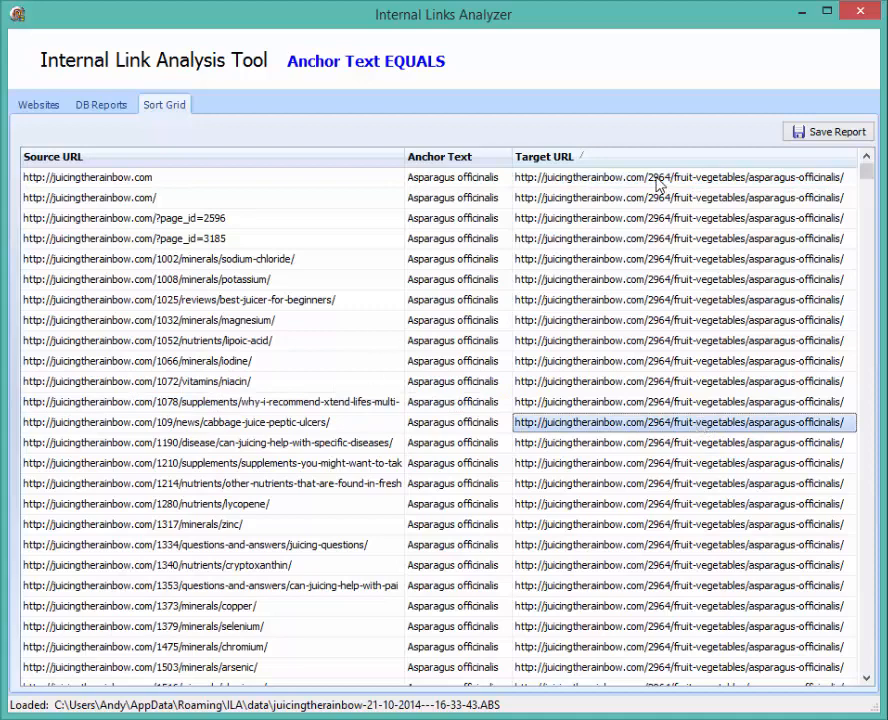
pyautogui.click(101, 108)
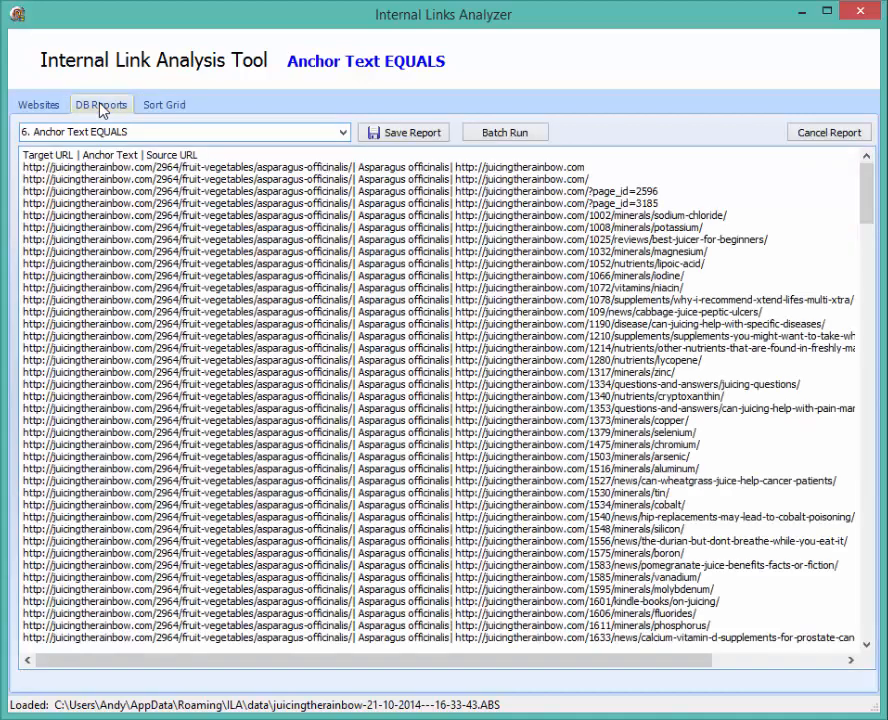
pyautogui.click(344, 132)
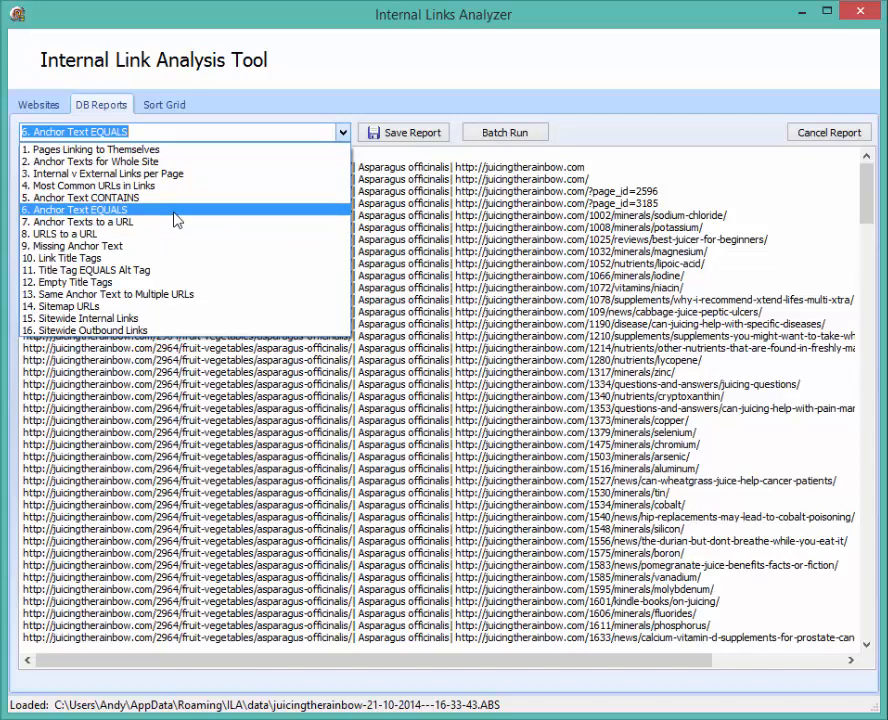
pyautogui.click(95, 222)
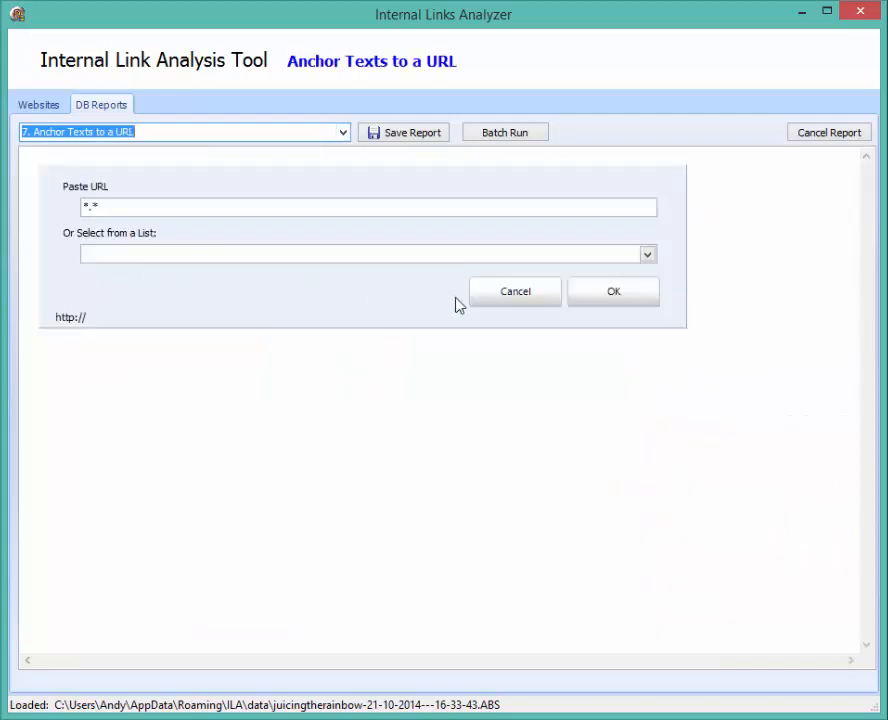
pyautogui.click(647, 255)
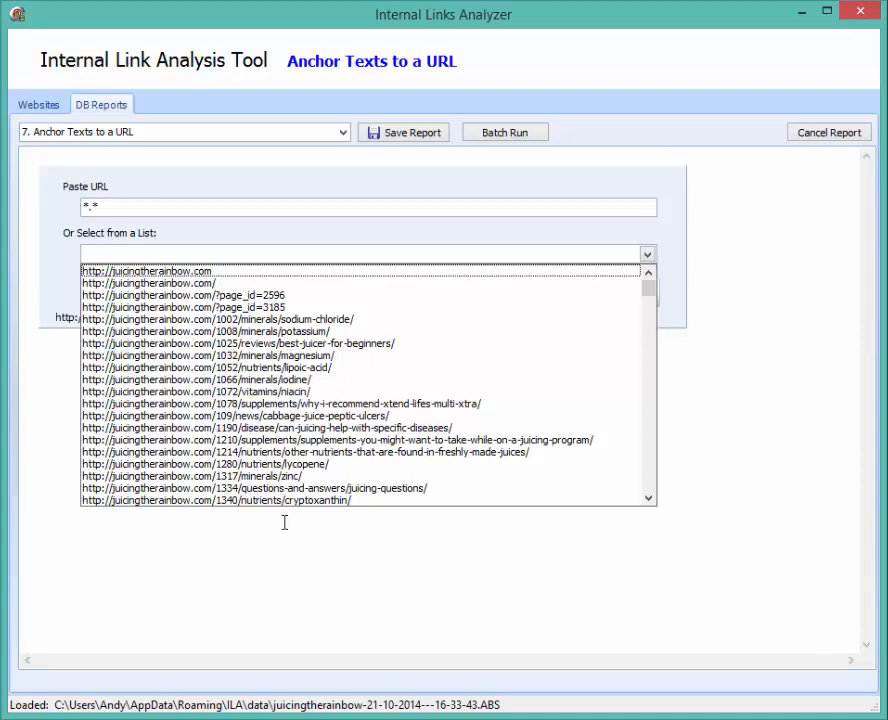
pyautogui.click(336, 356)
pyautogui.click(606, 292)
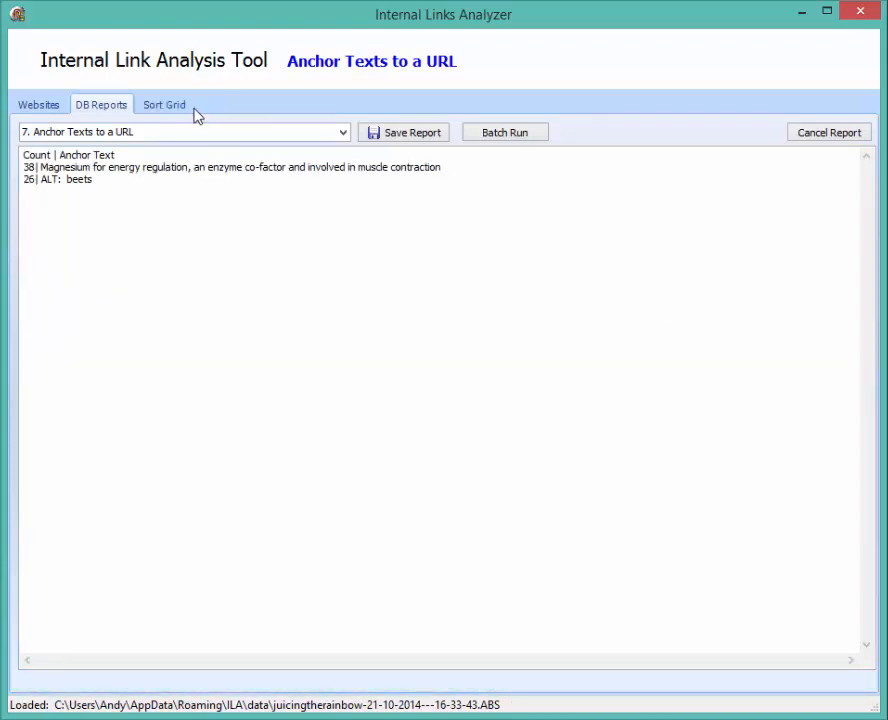
# Examine the anchor texts pointing to the magnesium page and their counts in the sortable grid
pyautogui.click(158, 108)
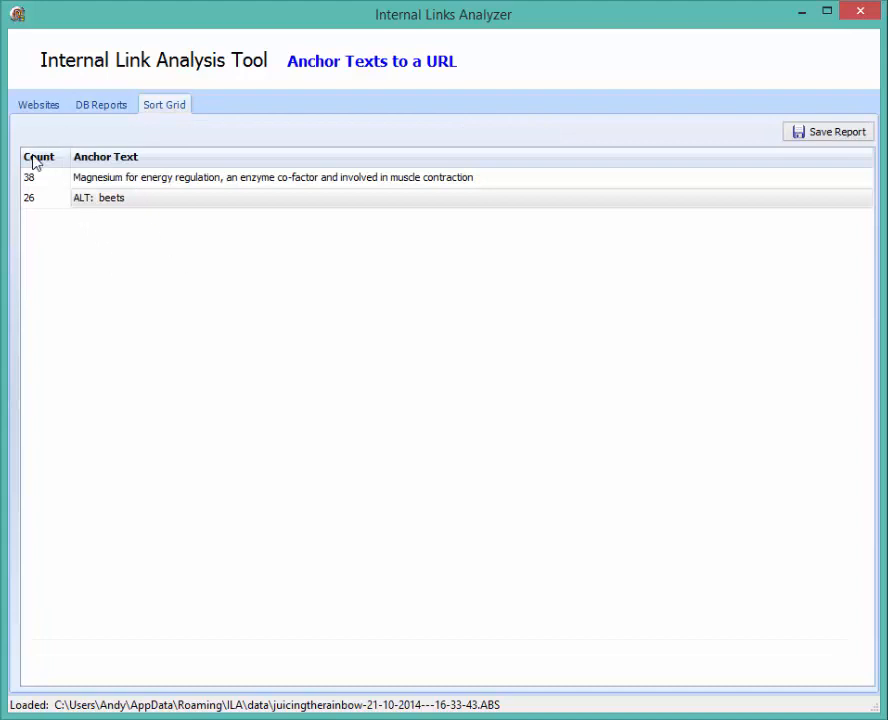
pyautogui.click(80, 184)
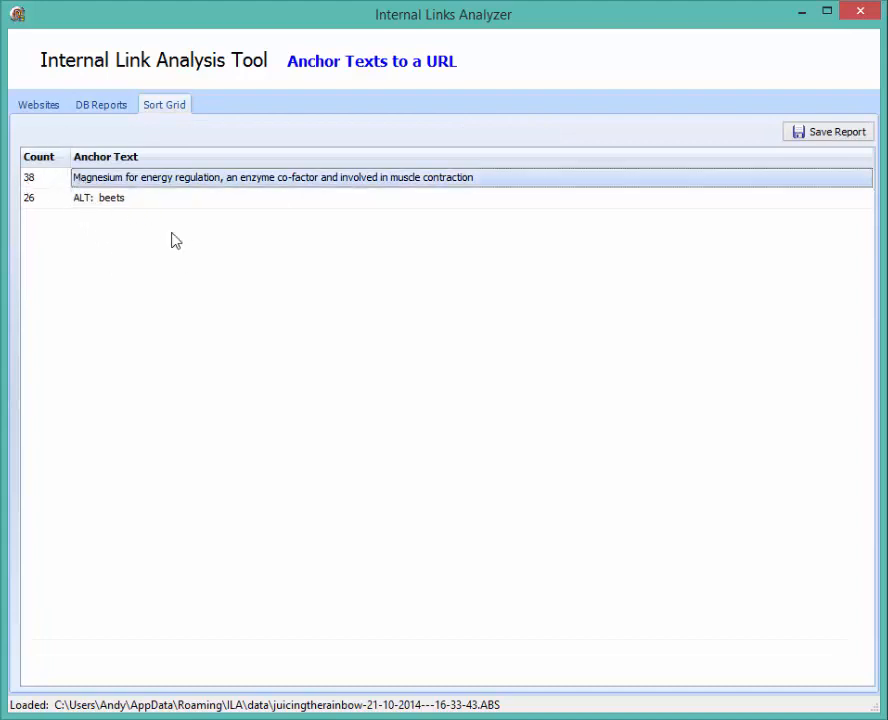
pyautogui.click(316, 192)
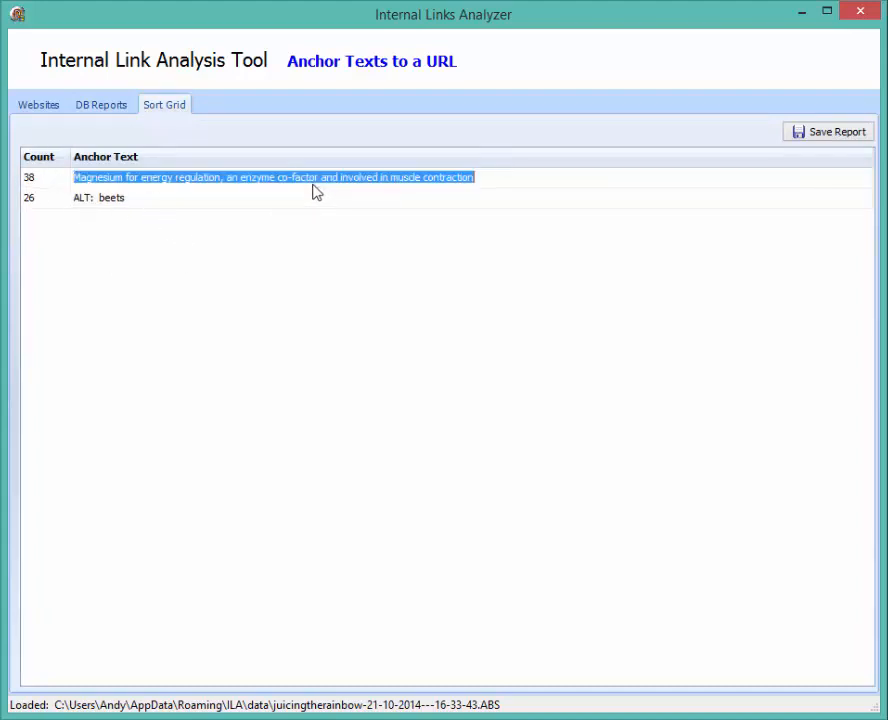
pyautogui.rightClick(316, 194)
pyautogui.click(340, 244)
pyautogui.click(110, 106)
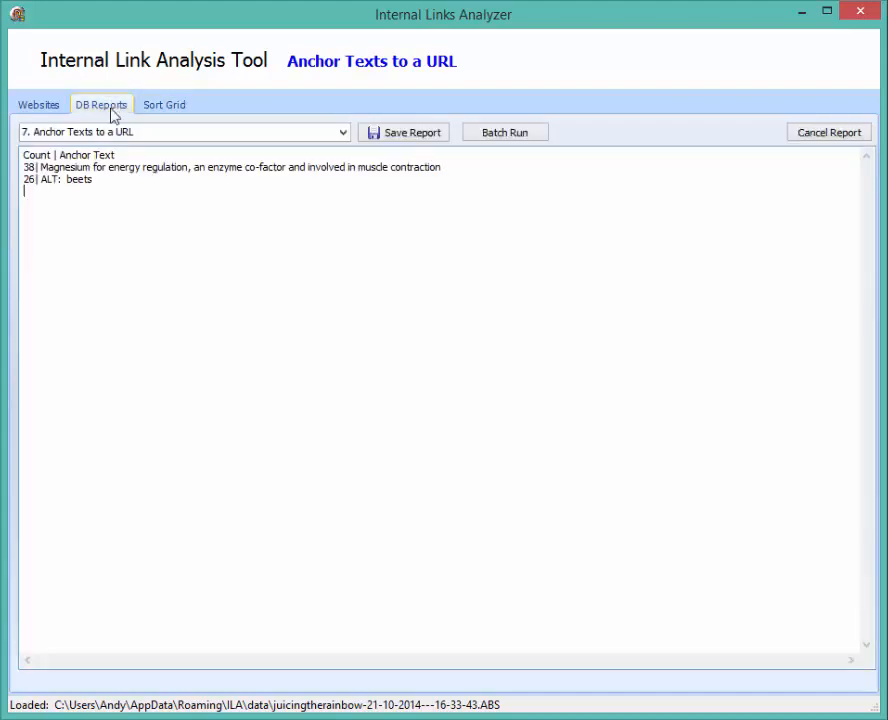
pyautogui.click(344, 133)
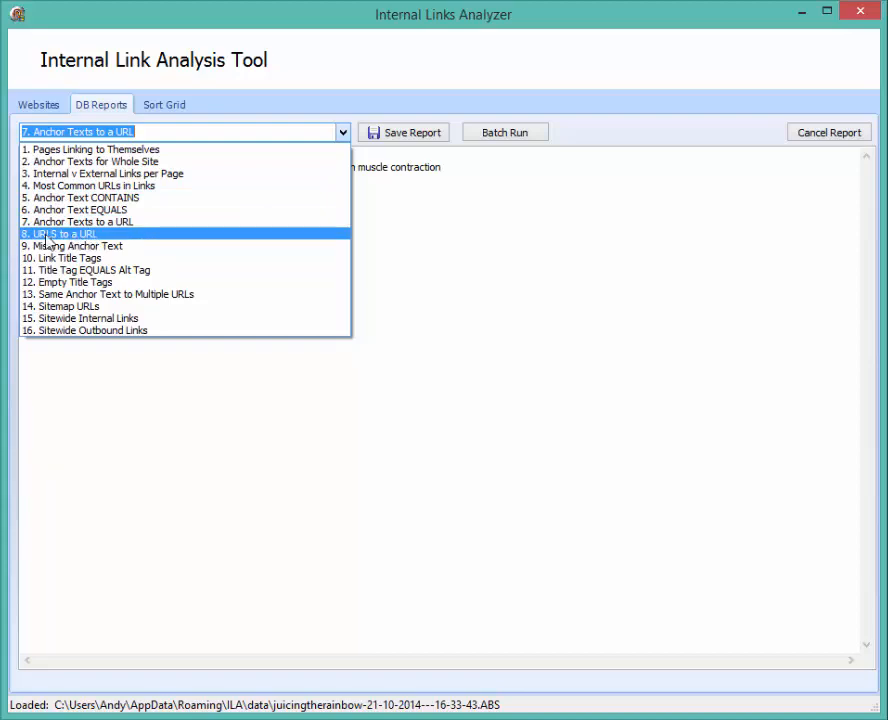
pyautogui.click(92, 234)
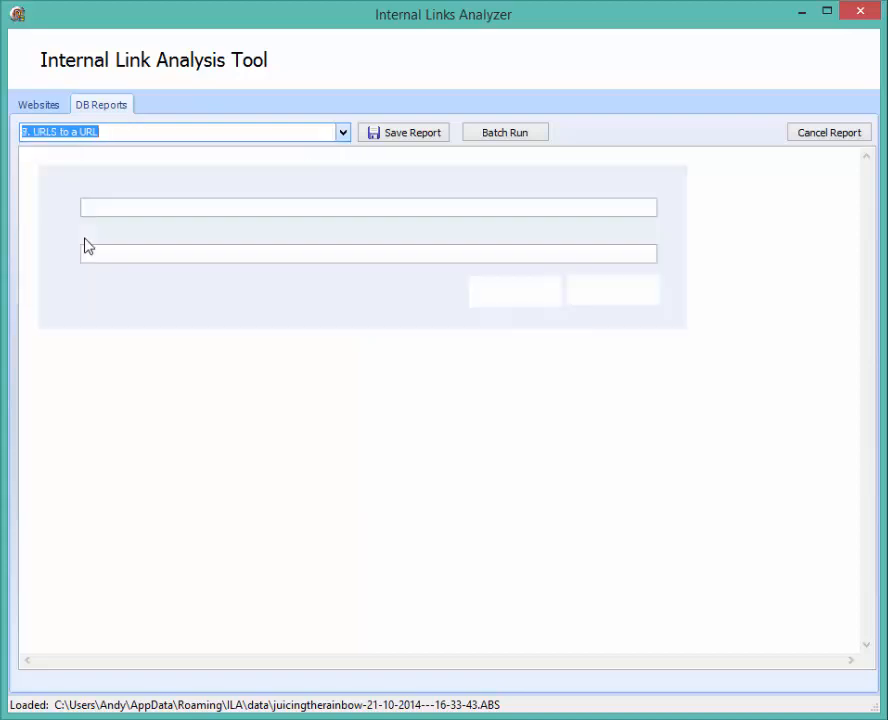
pyautogui.click(647, 254)
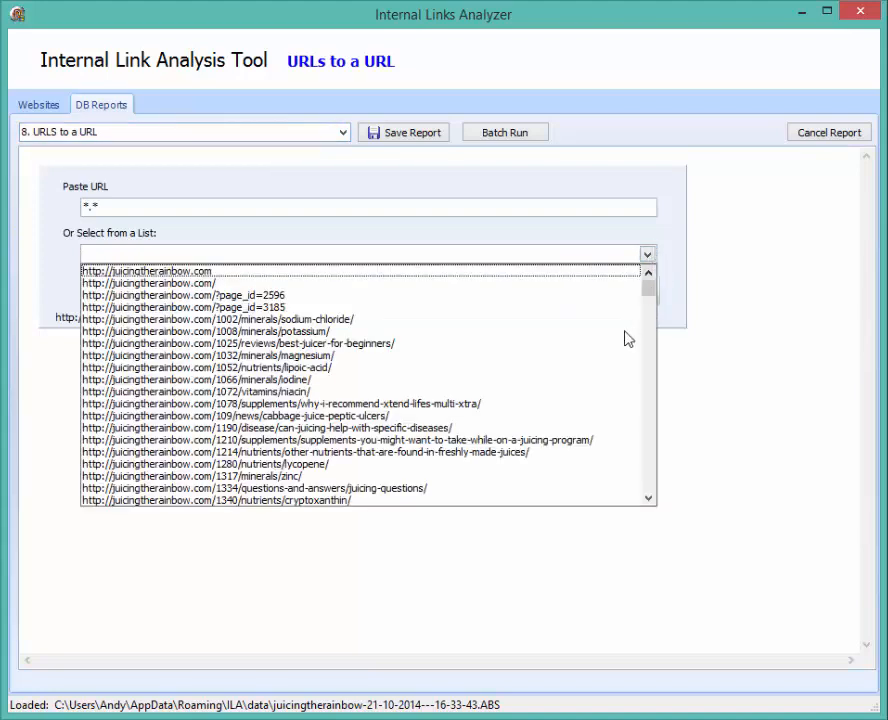
pyautogui.click(336, 358)
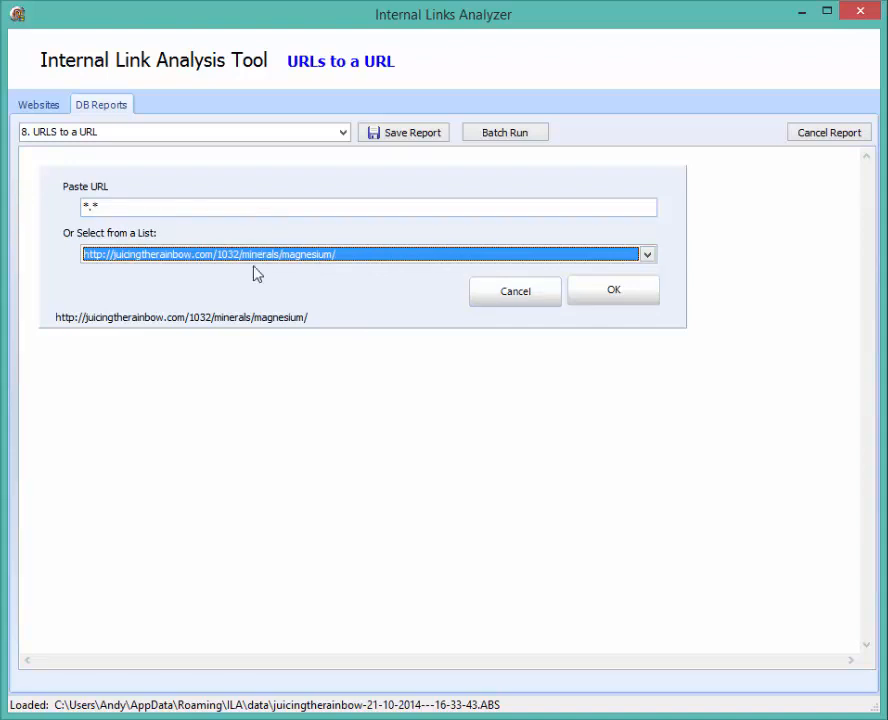
pyautogui.click(647, 256)
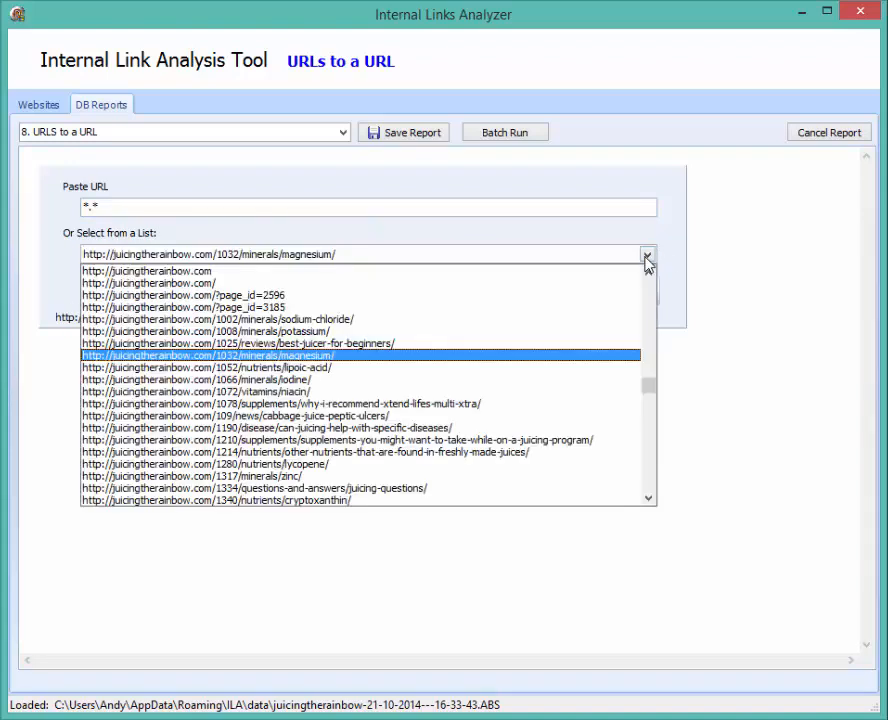
pyautogui.click(647, 260)
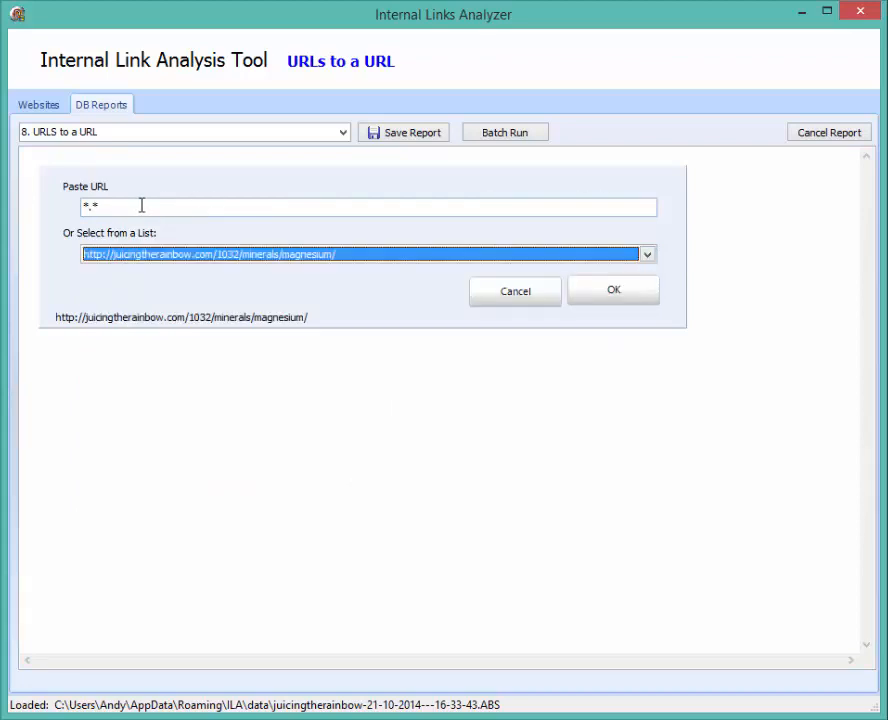
pyautogui.moveTo(142, 206); pyautogui.dragTo(24, 205)
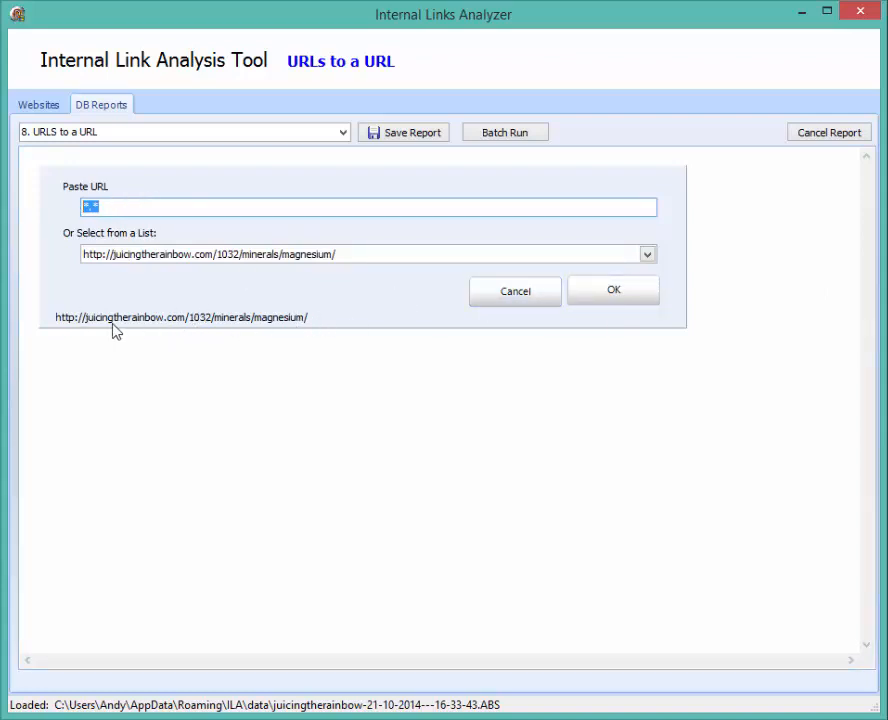
pyautogui.click(620, 291)
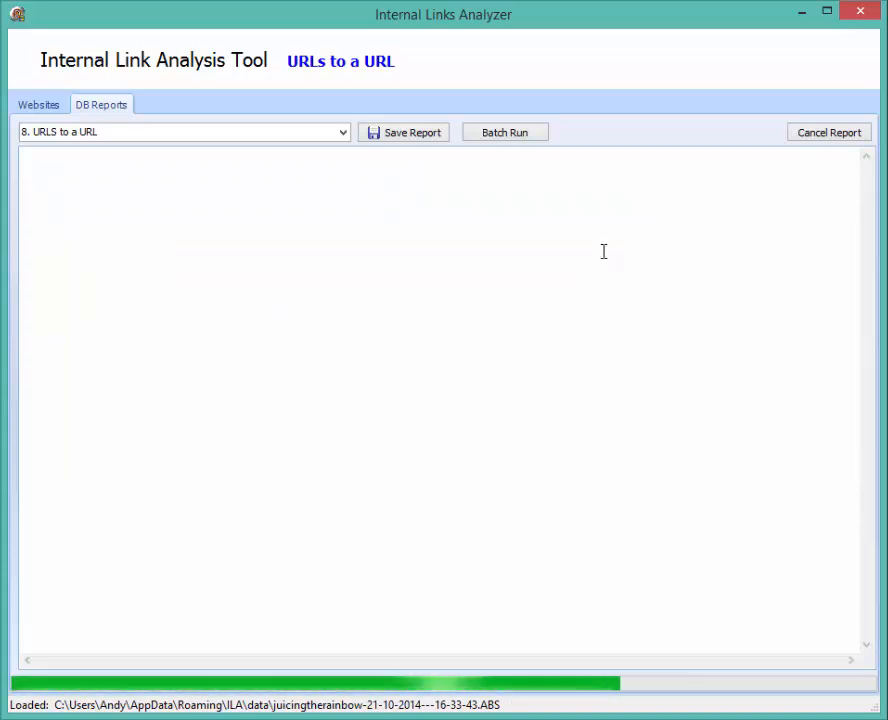
# In the sortable grid, narrow the URL column and sort the URLs to a URL report by anchor text in descending order
pyautogui.click(160, 105)
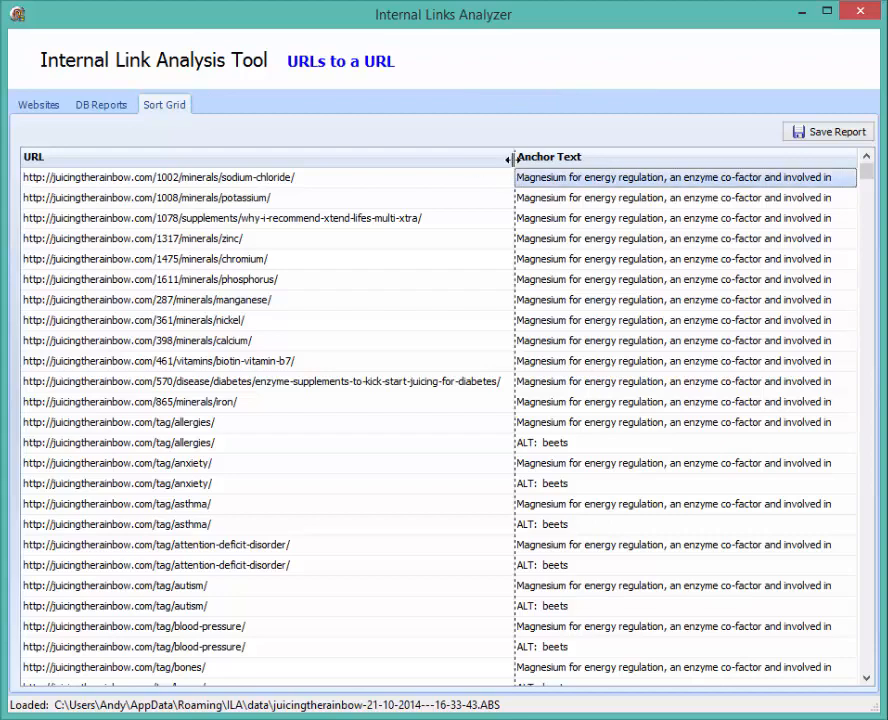
pyautogui.moveTo(510, 157); pyautogui.dragTo(363, 157)
pyautogui.click(567, 177)
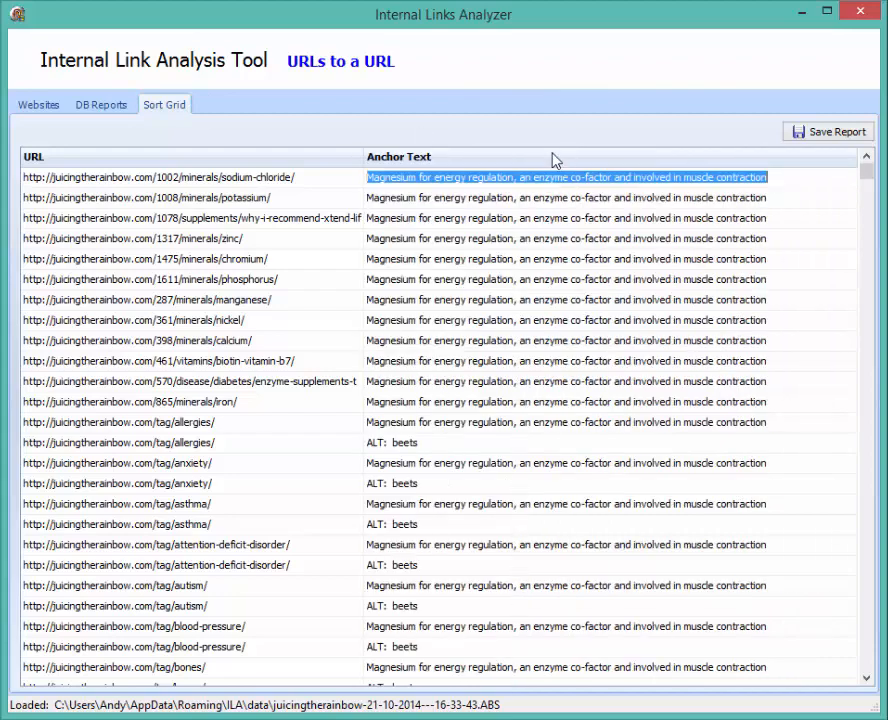
pyautogui.click(555, 158)
pyautogui.click(555, 158)
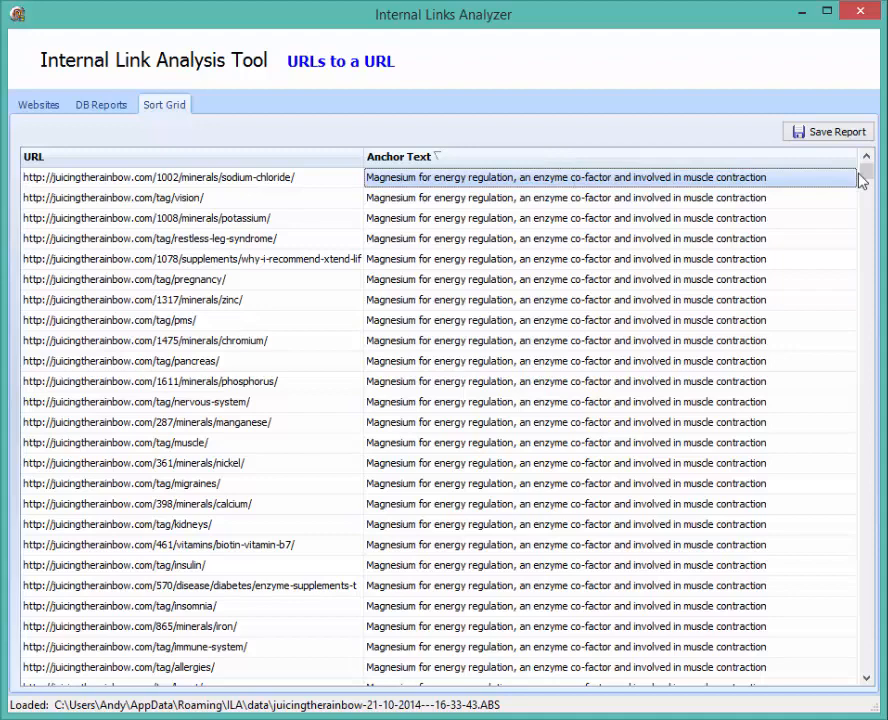
# Examine which pages link to the magnesium page with the long "Magnesium for energy regulation" anchor text
pyautogui.click(632, 218)
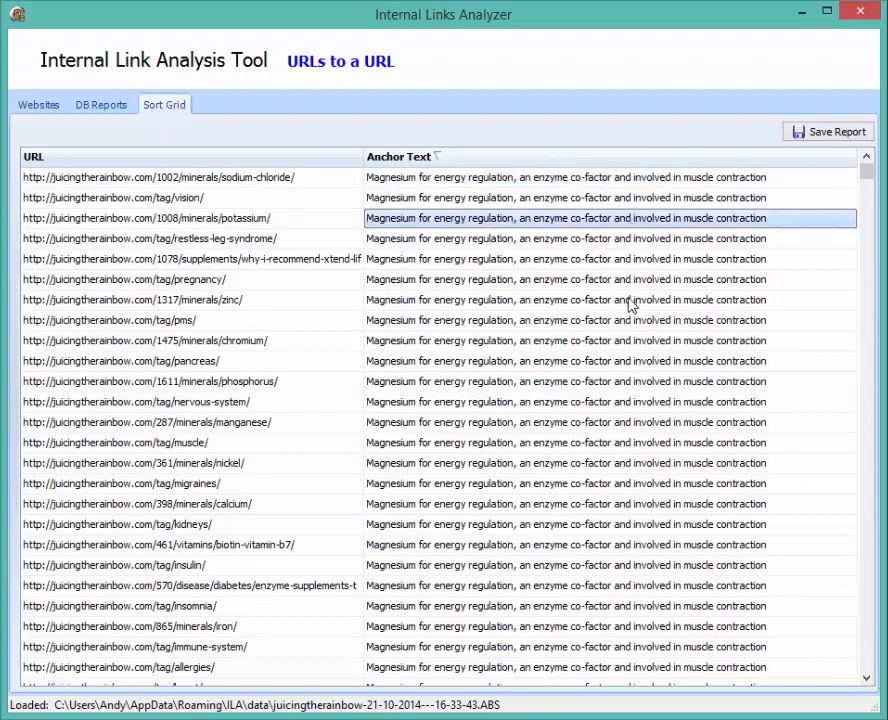
pyautogui.click(629, 301)
pyautogui.click(610, 423)
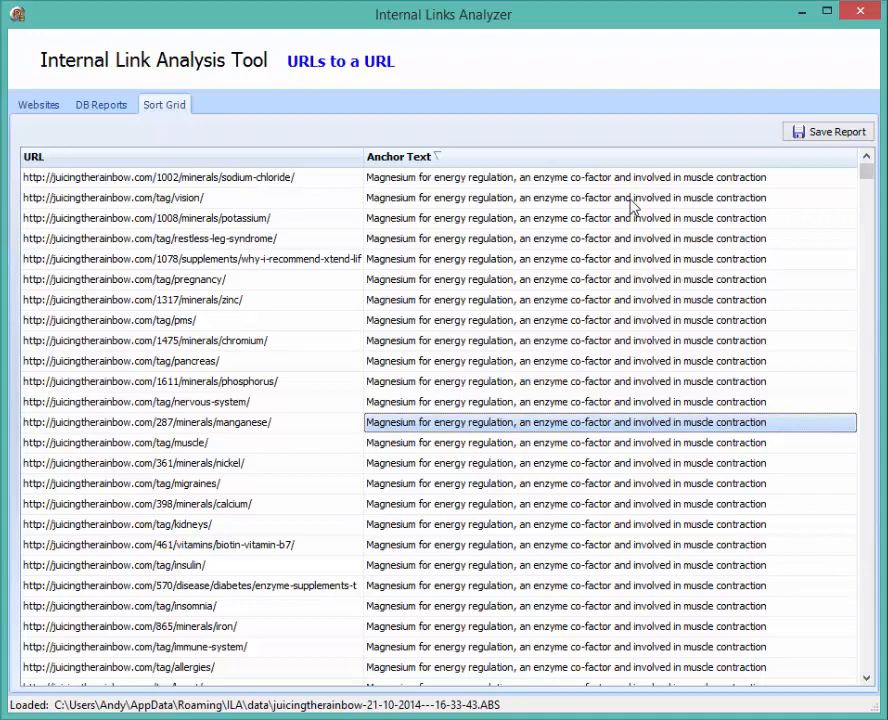
pyautogui.click(866, 679)
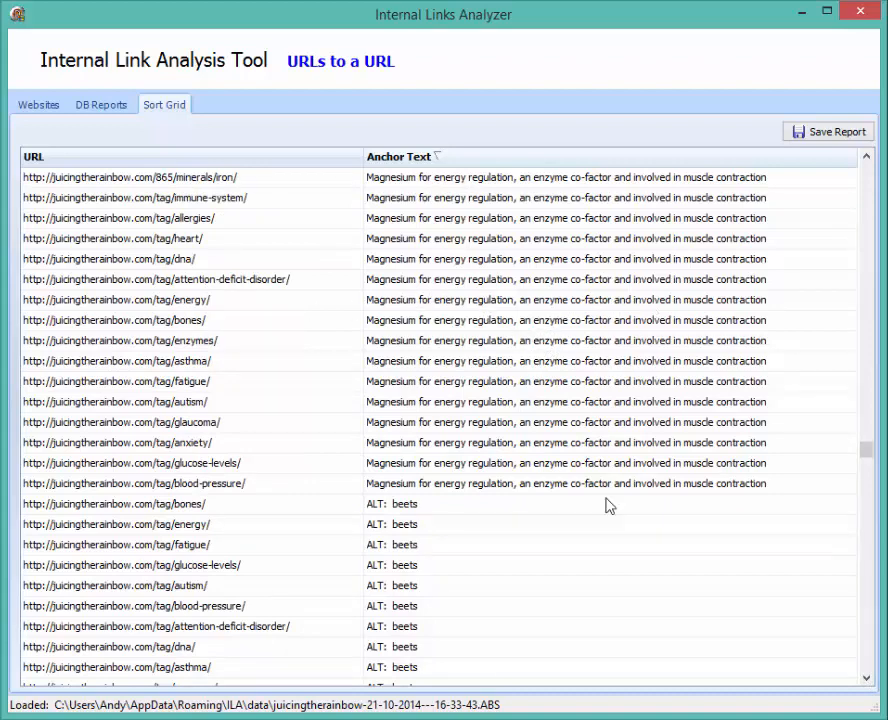
pyautogui.click(864, 198)
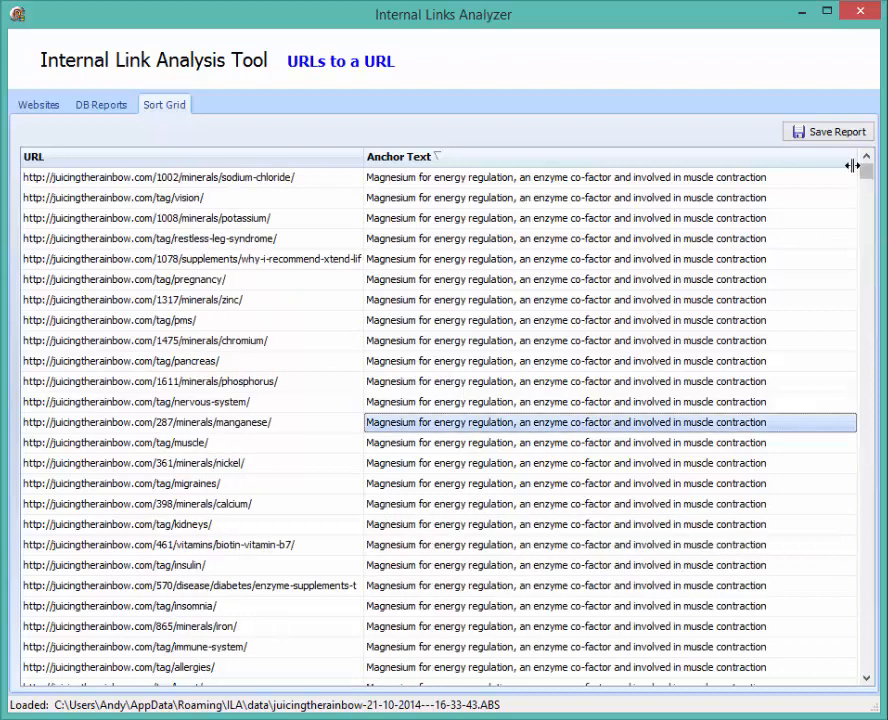
pyautogui.click(864, 289)
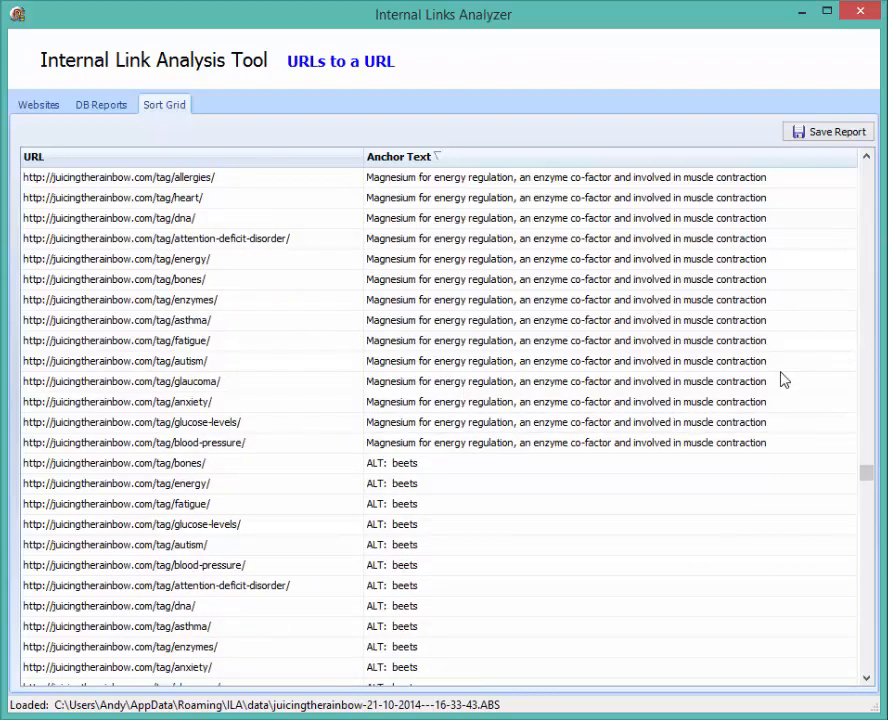
pyautogui.click(498, 446)
pyautogui.click(591, 266)
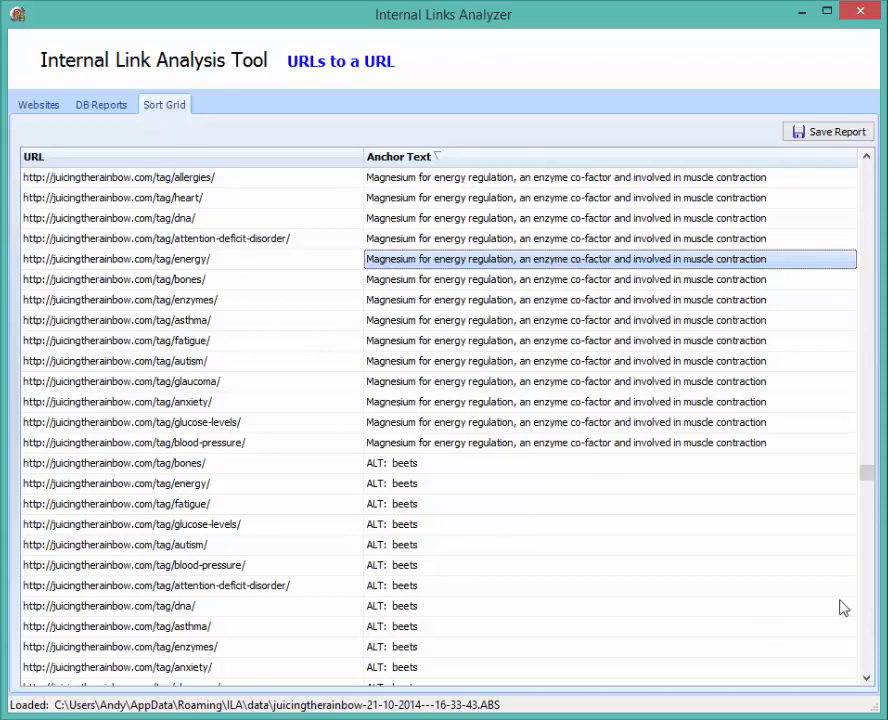
# Examine which tag pages link to the magnesium page with the "ALT: beets" image text
pyautogui.click(866, 679)
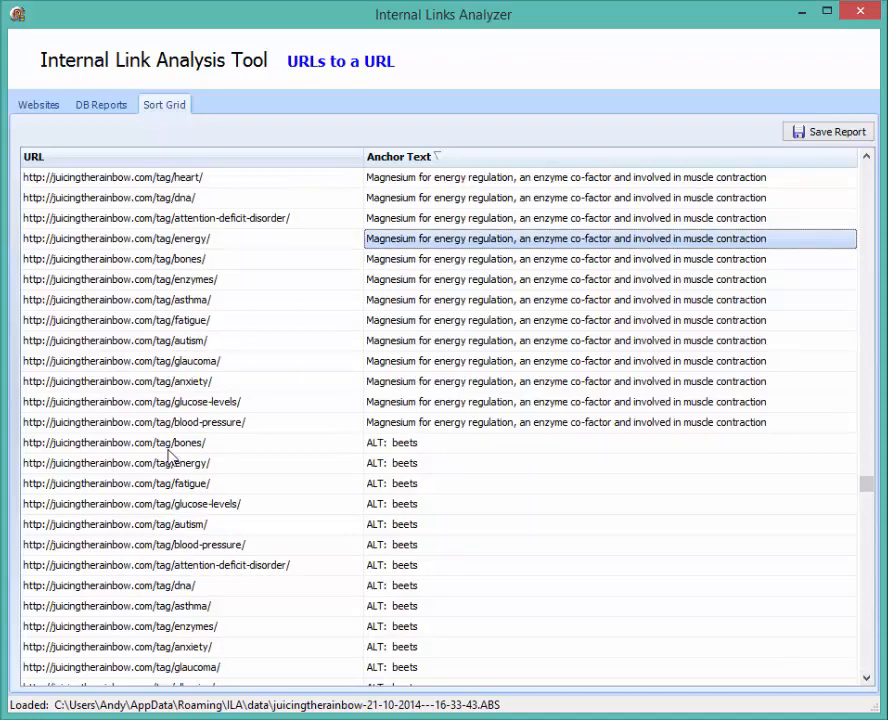
pyautogui.click(204, 447)
pyautogui.click(186, 465)
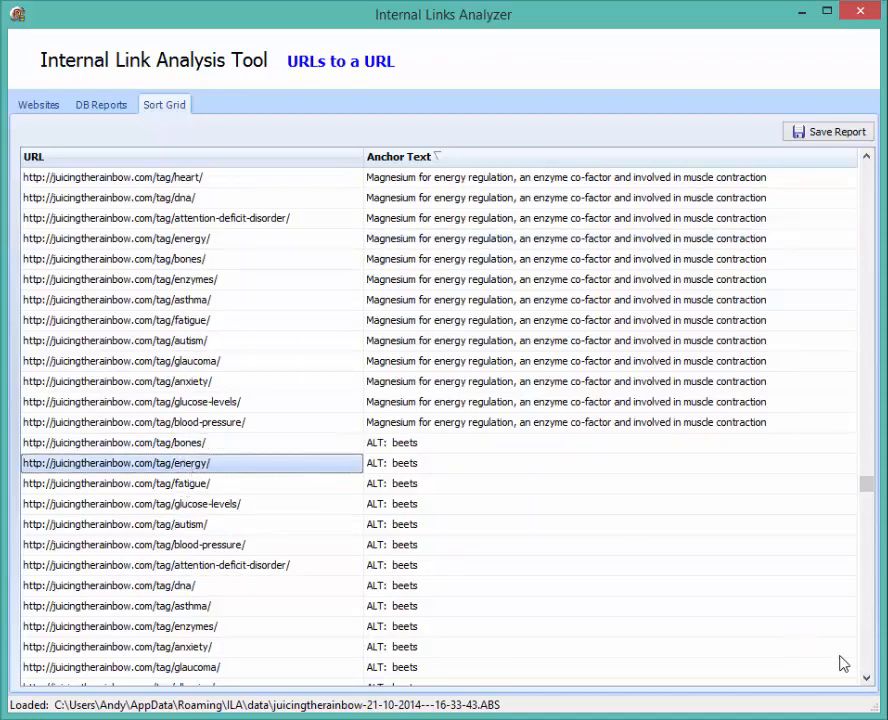
pyautogui.click(865, 681)
pyautogui.click(865, 681)
pyautogui.click(865, 681)
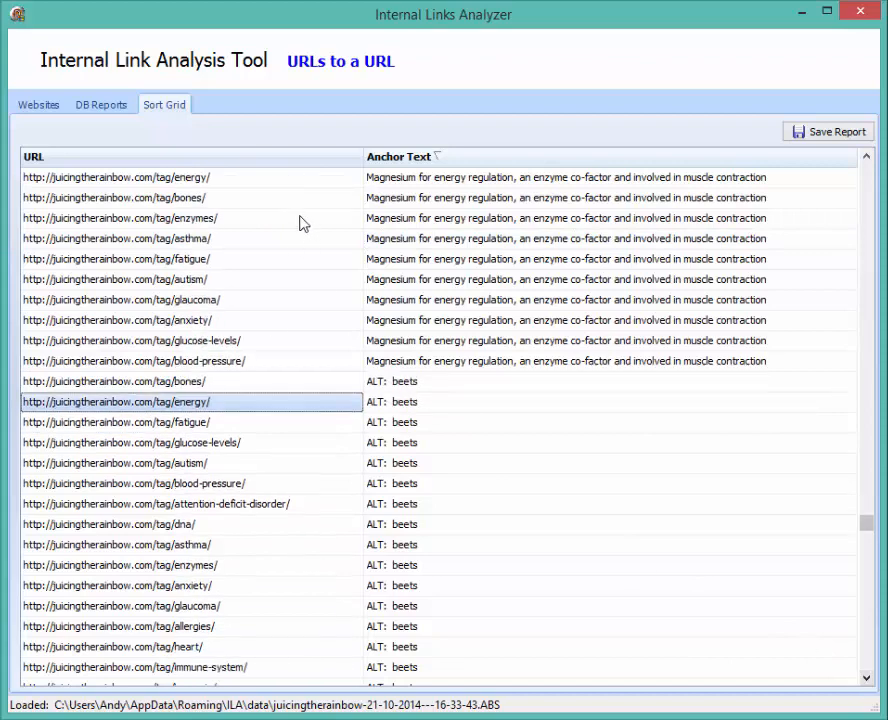
# Sort the report by URL in ascending order and compare the anchor texts of the two heart tag page rows
pyautogui.click(210, 160)
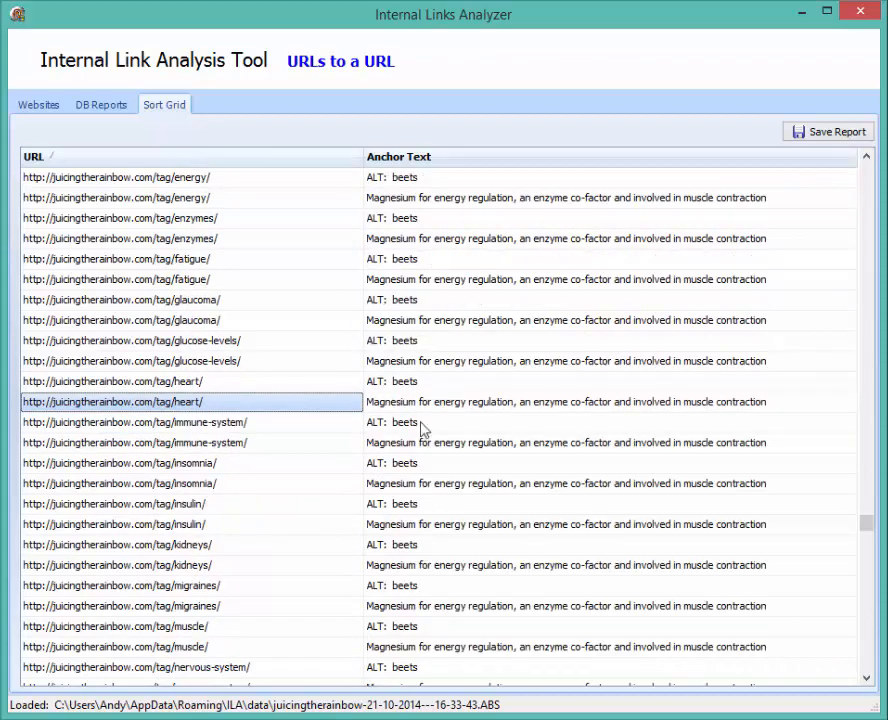
pyautogui.click(161, 386)
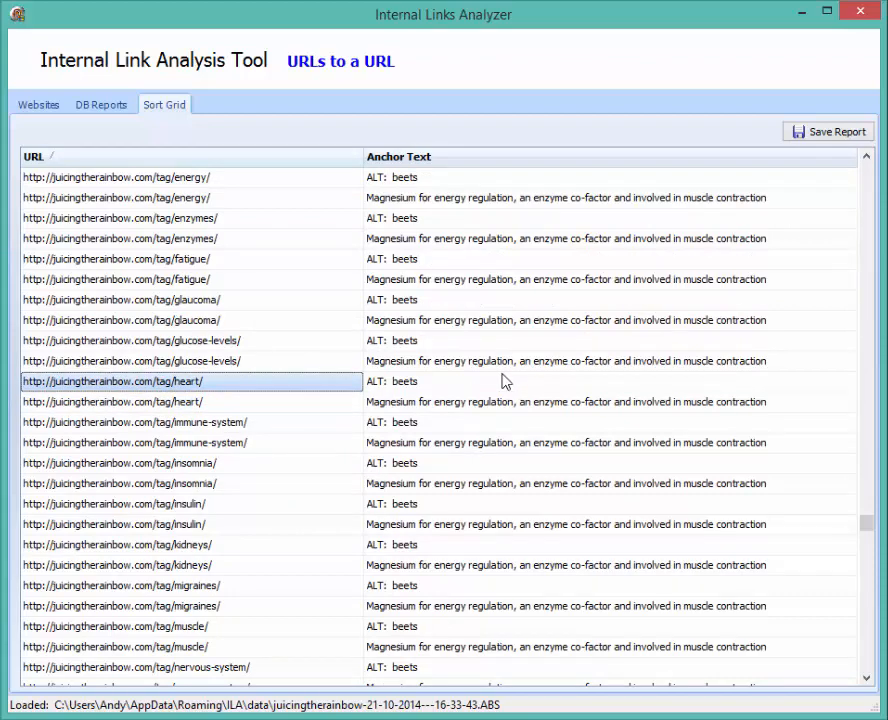
pyautogui.click(302, 386)
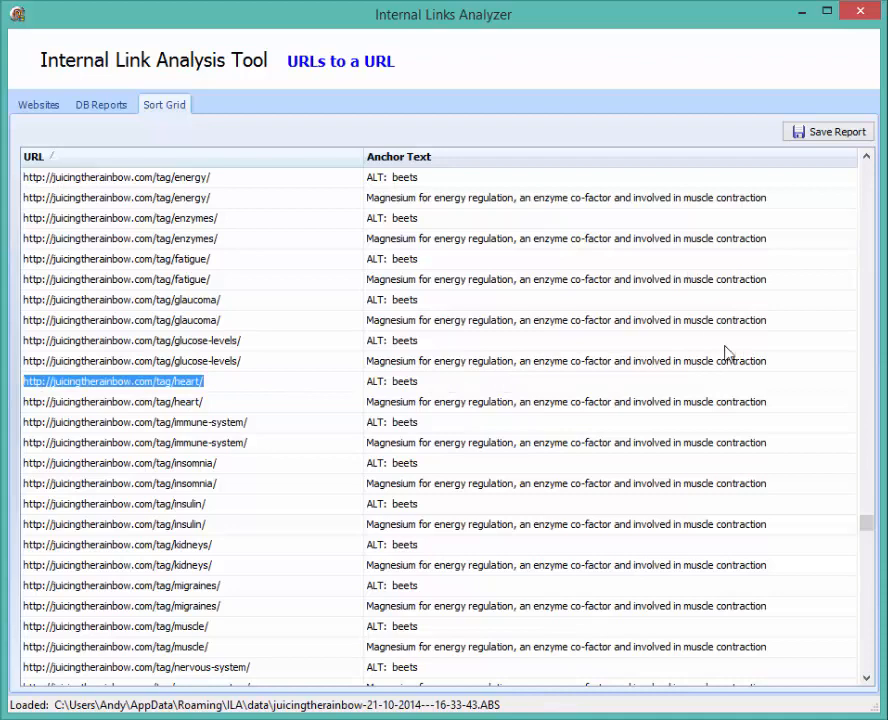
pyautogui.click(482, 388)
pyautogui.click(500, 408)
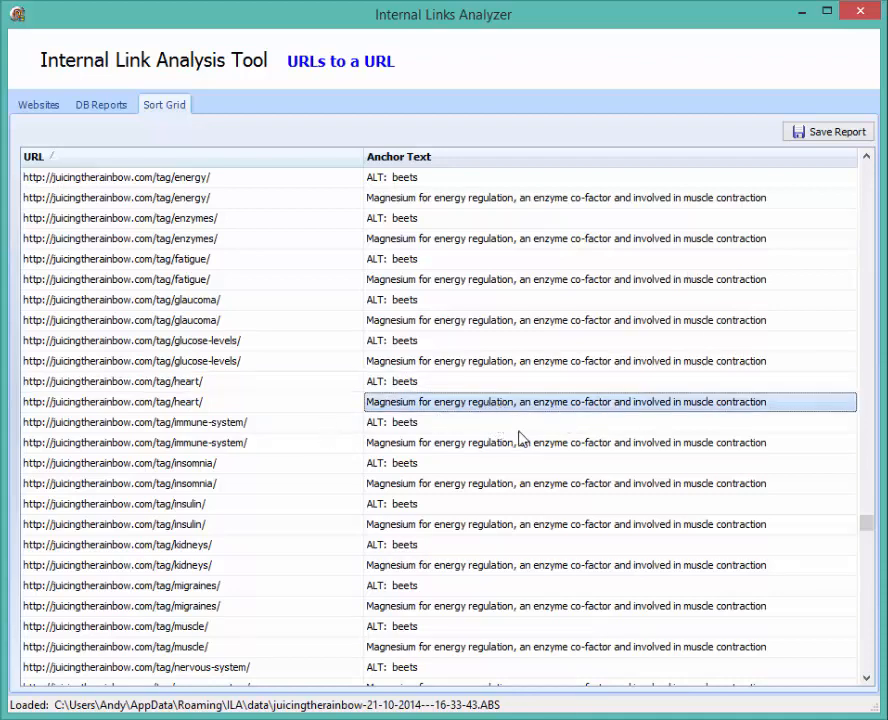
# Compare the anchor texts of the two rows listed for the insulin tag page
pyautogui.click(194, 505)
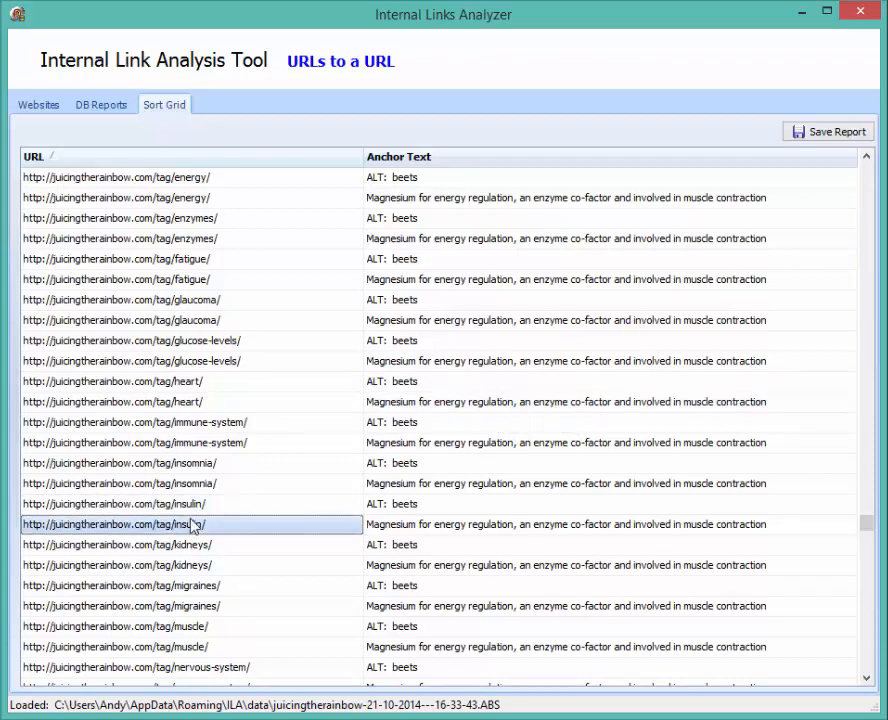
pyautogui.click(394, 510)
pyautogui.click(421, 526)
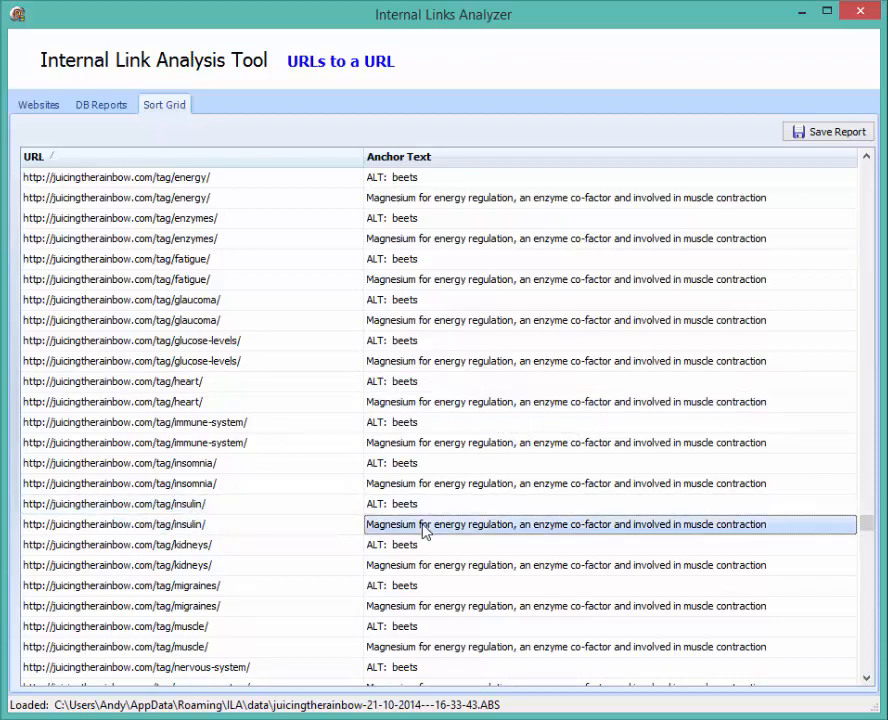
pyautogui.click(377, 510)
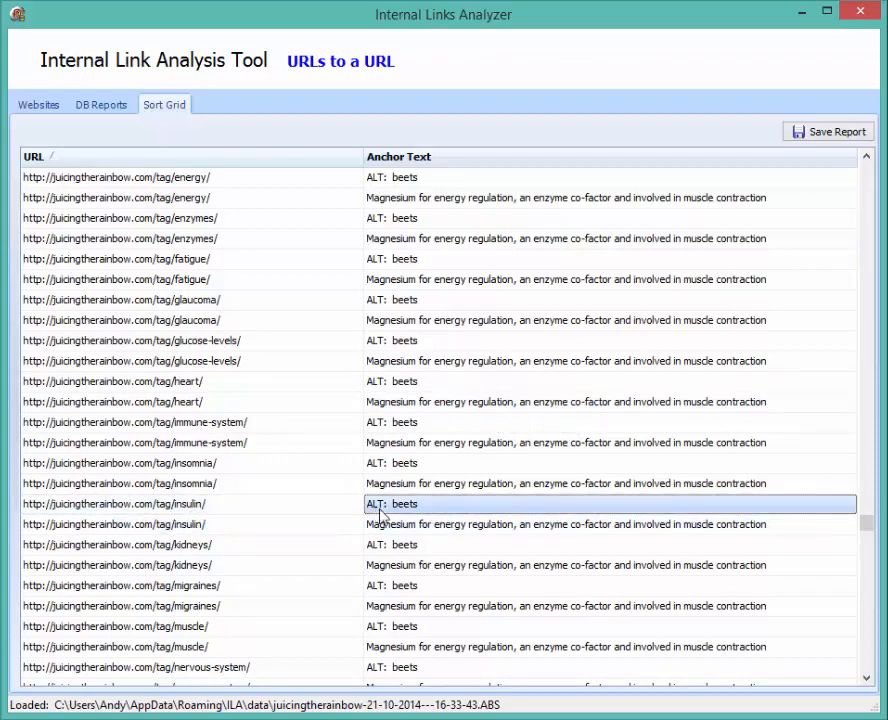
pyautogui.click(212, 507)
pyautogui.click(95, 506)
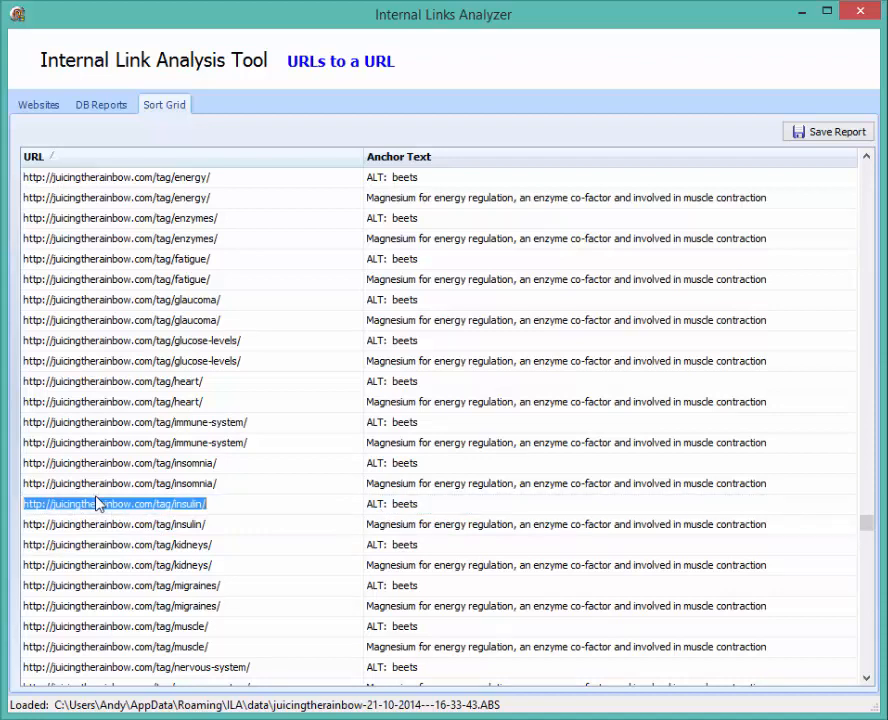
pyautogui.hotkey('ctrl', 'x')
pyautogui.hotkey('ctrl', 'z')
pyautogui.rightClick(192, 506)
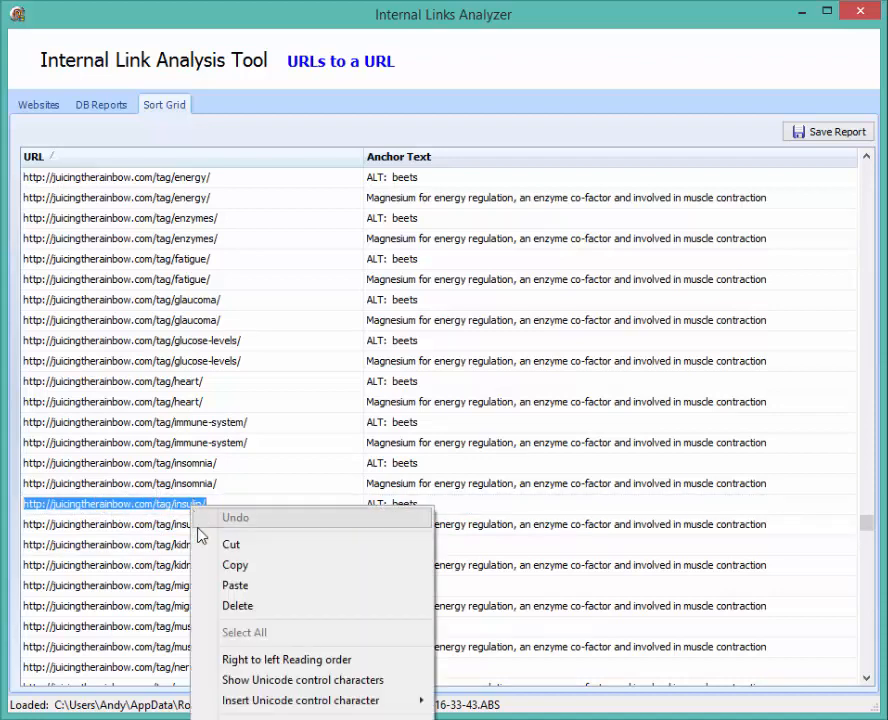
pyautogui.click(210, 566)
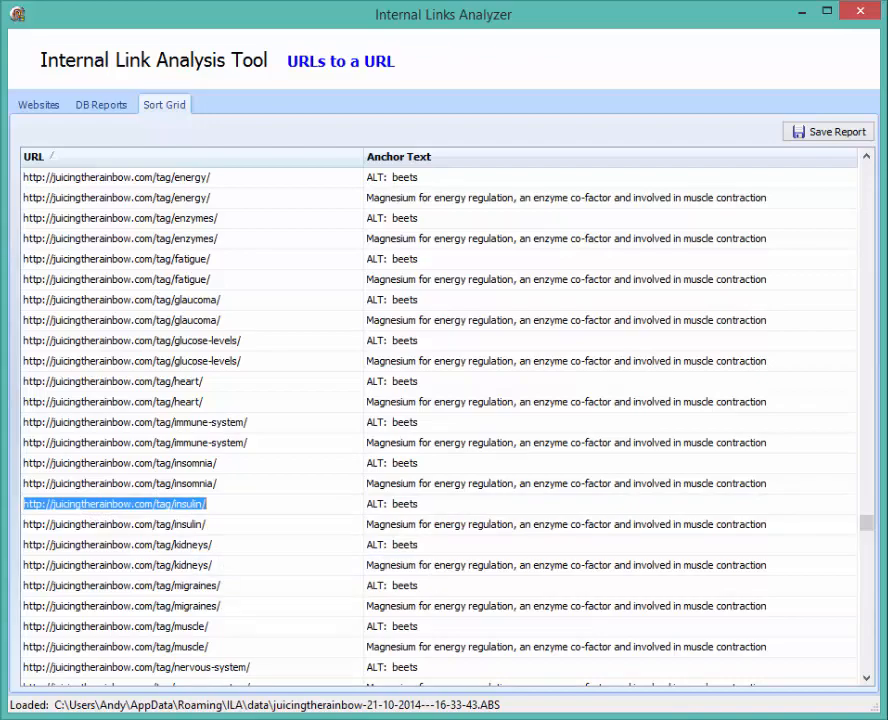
pyautogui.press('Escape')
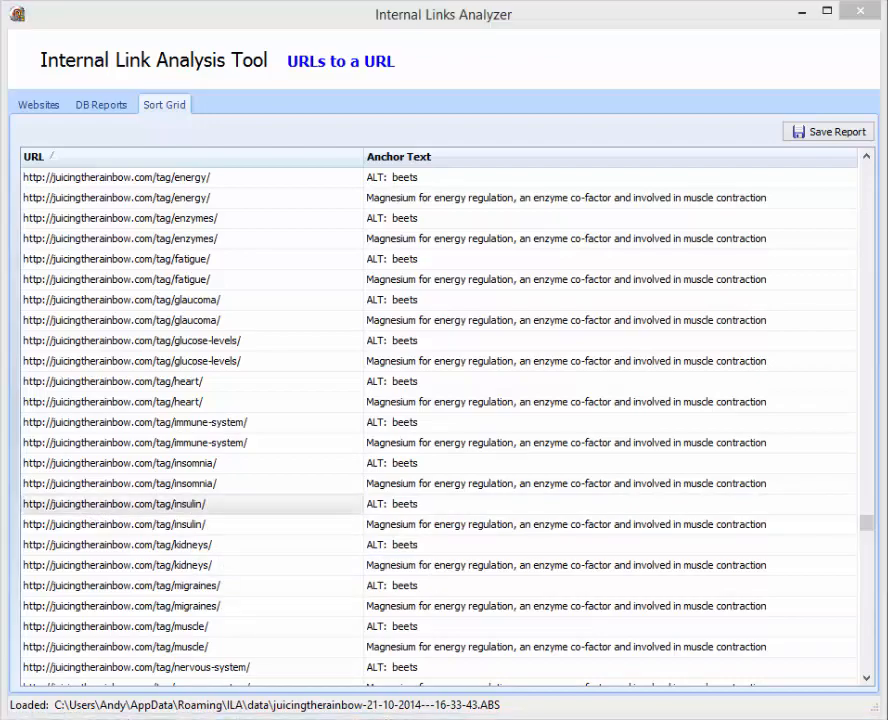
# Switch to Chrome, find the magnesium post on the insulin tag page, and match its title link to the corresponding report row
pyautogui.moveTo(887, 40); pyautogui.dragTo(541, 28)
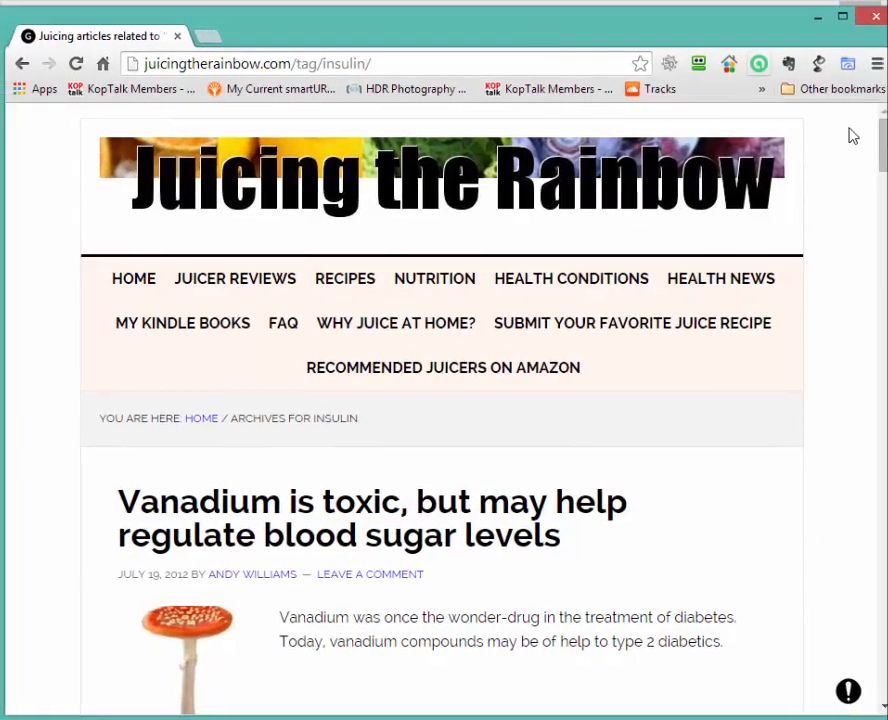
pyautogui.moveTo(882, 135); pyautogui.dragTo(883, 285)
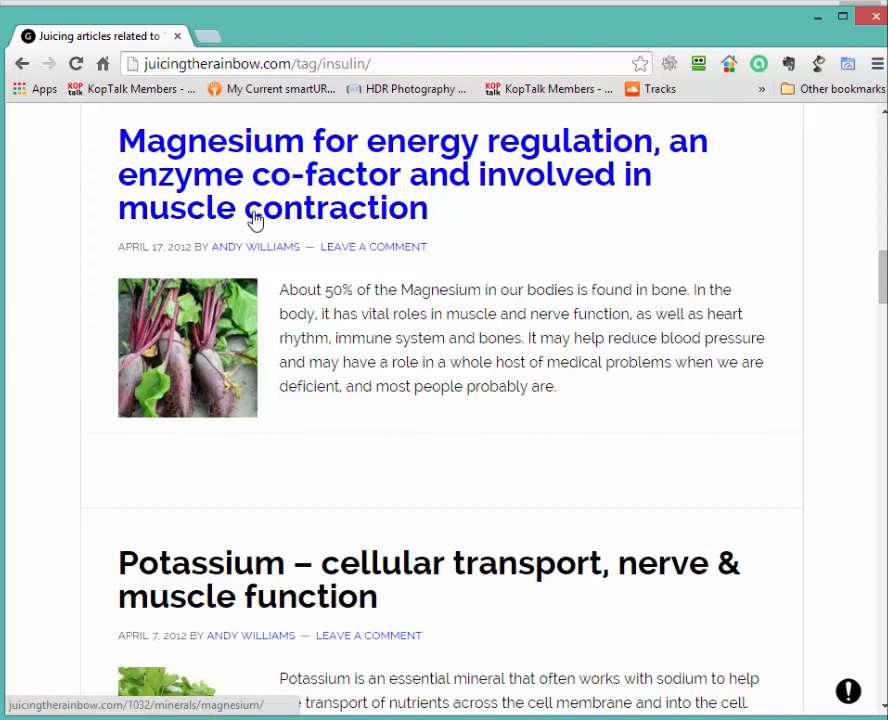
pyautogui.moveTo(481, 32); pyautogui.dragTo(887, 41)
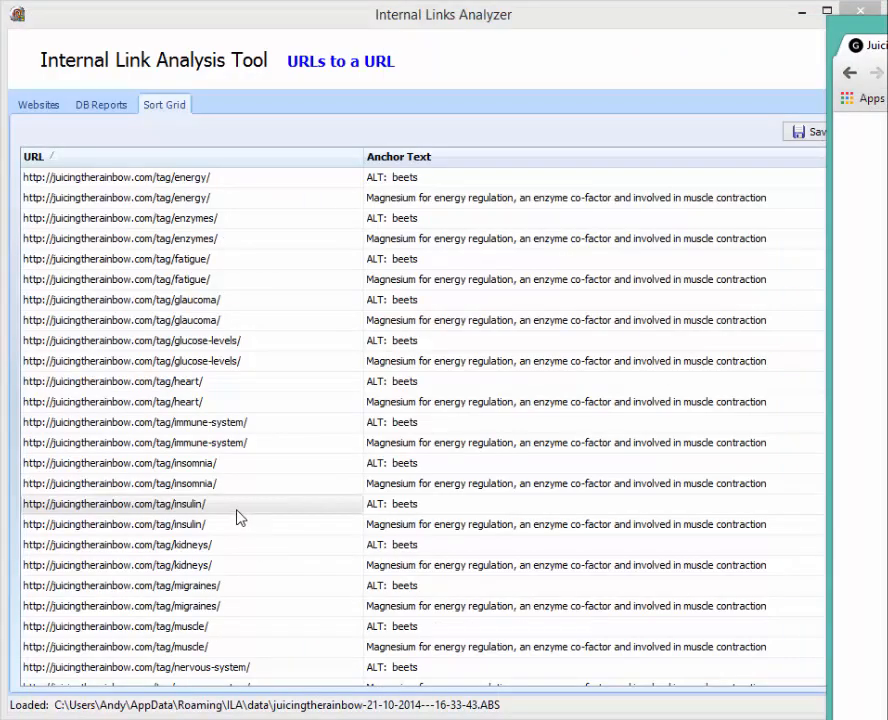
pyautogui.click(511, 531)
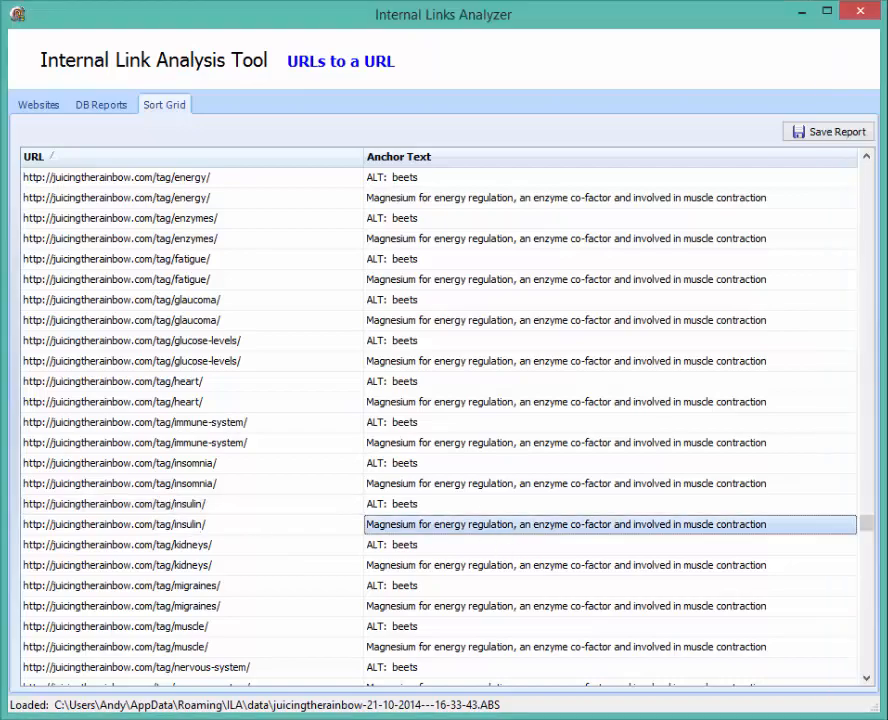
# In Chrome, inspect the magnesium post's beets image with the developer tools to check its link and alt text
pyautogui.moveTo(887, 18); pyautogui.dragTo(328, 11)
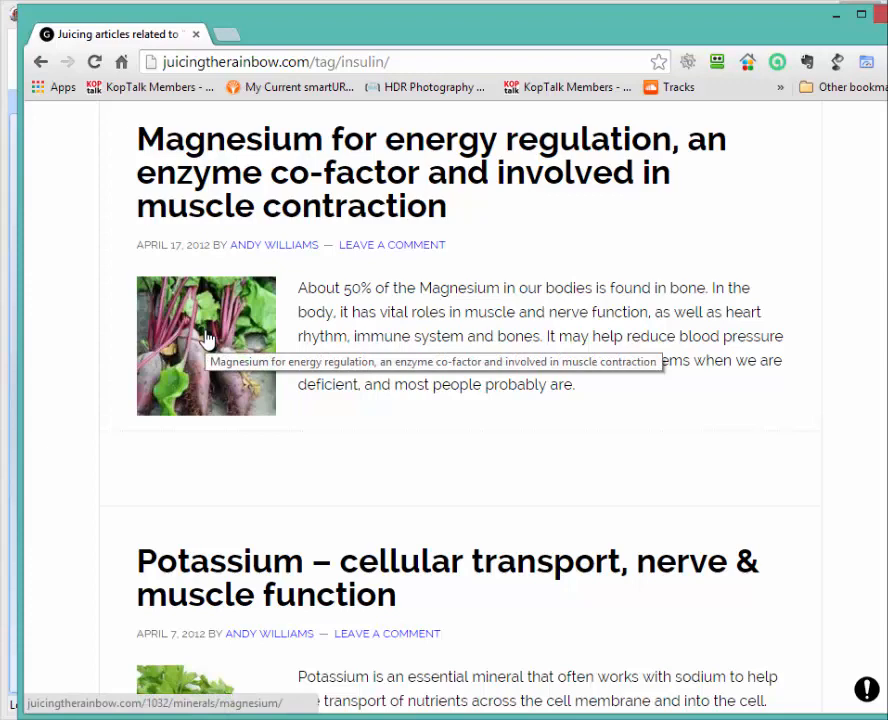
pyautogui.press('F12')
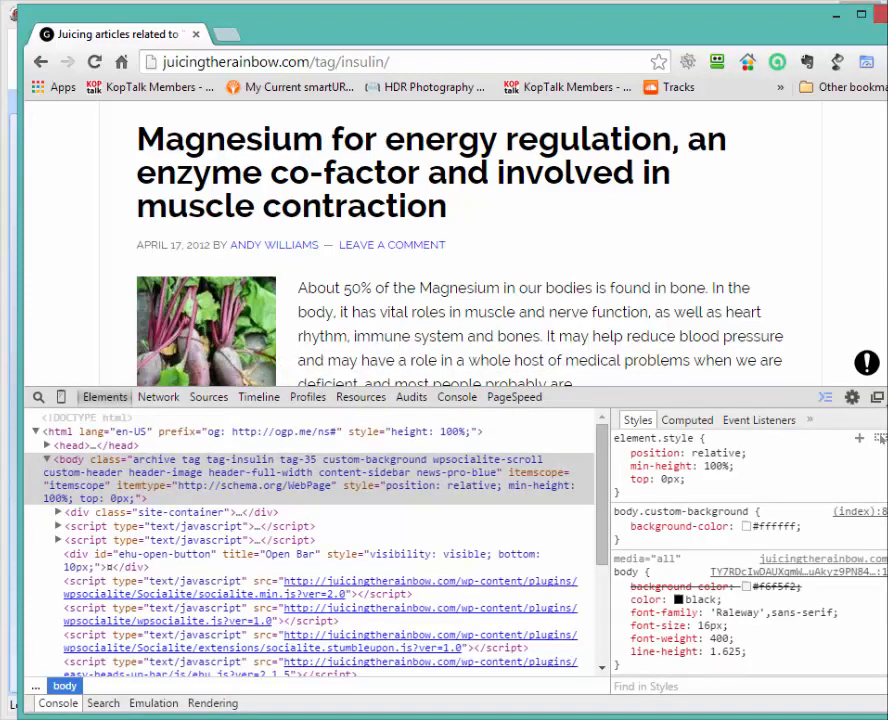
pyautogui.scroll(-2, 400, 250)
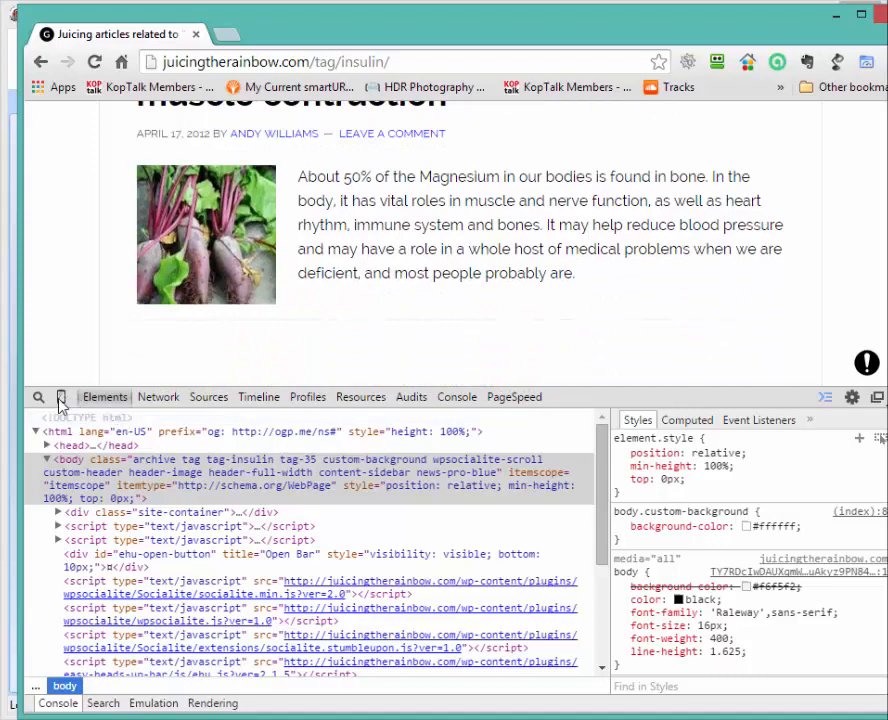
pyautogui.click(41, 401)
pyautogui.click(200, 264)
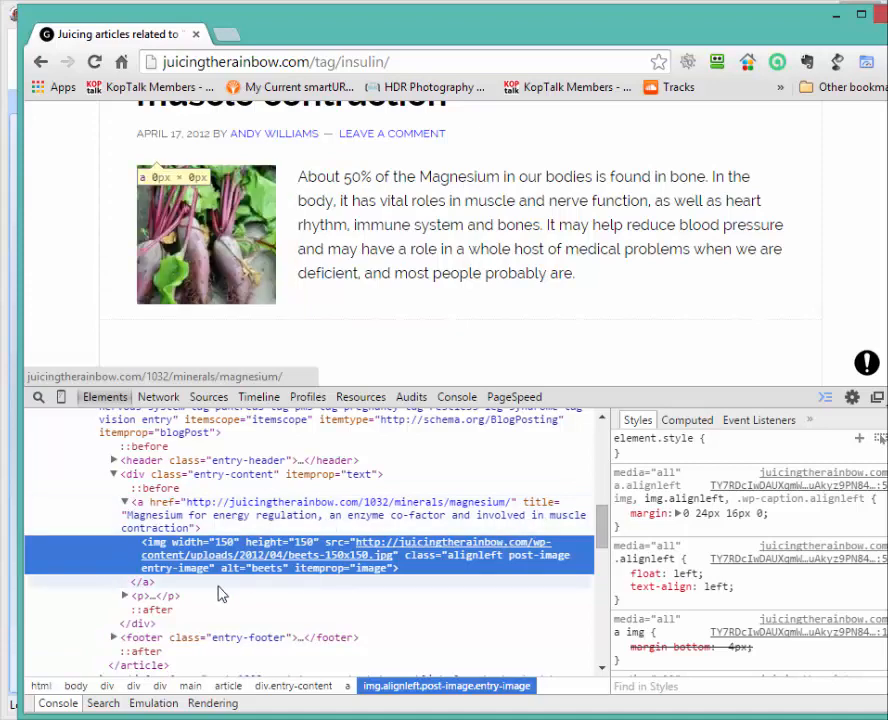
pyautogui.moveTo(215, 601)
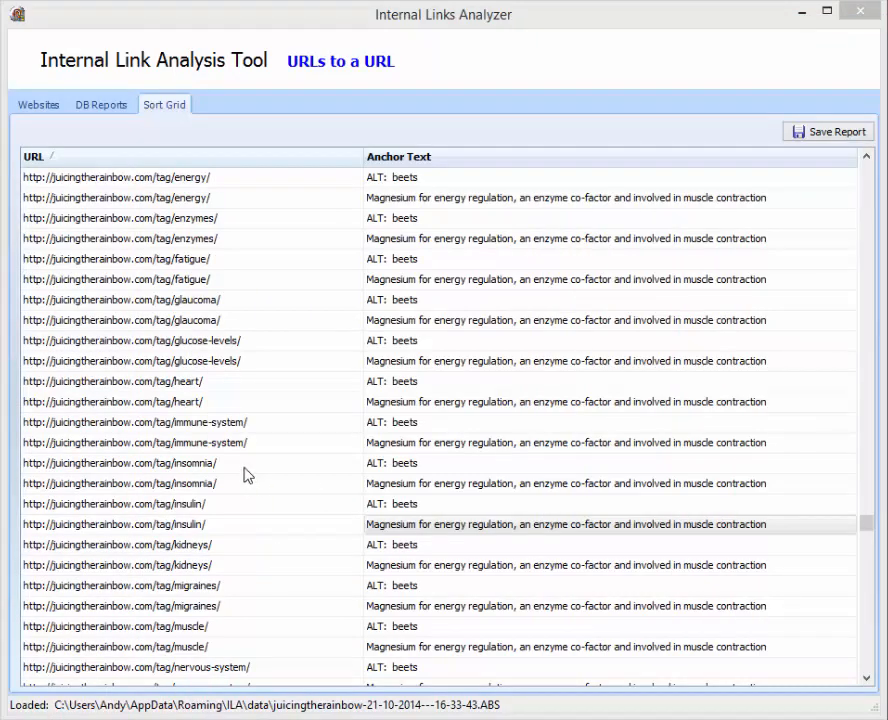
# Back in Internal Links Analyzer, examine the paired report rows for the insomnia, immune-system and heart tag pages
pyautogui.click(243, 464)
pyautogui.click(257, 425)
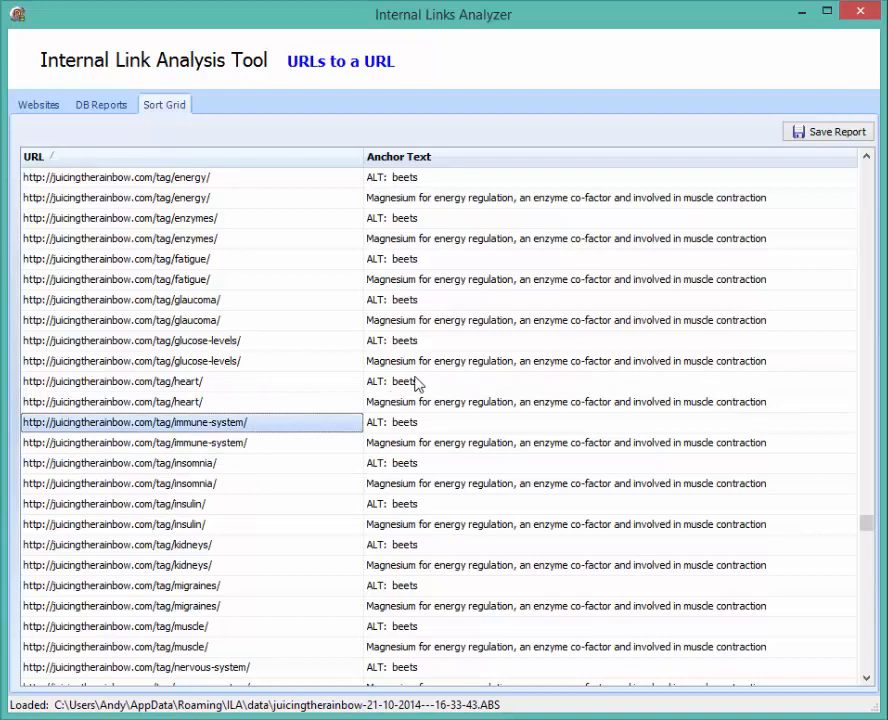
pyautogui.click(172, 383)
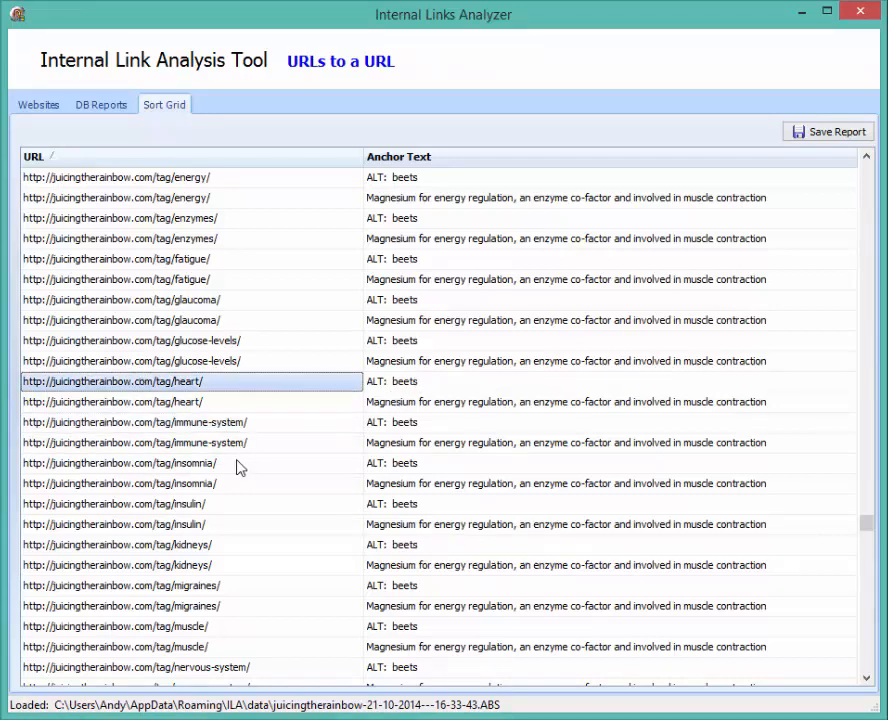
pyautogui.click(231, 425)
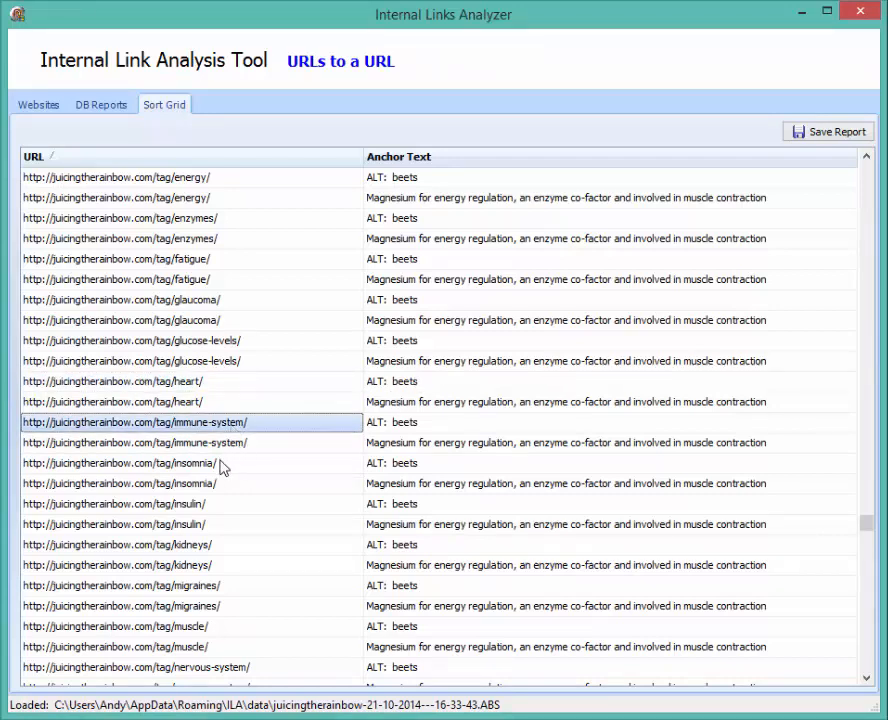
# Examine the paired report rows for the insomnia, insulin and kidneys tag pages
pyautogui.click(222, 467)
pyautogui.click(253, 508)
pyautogui.click(212, 547)
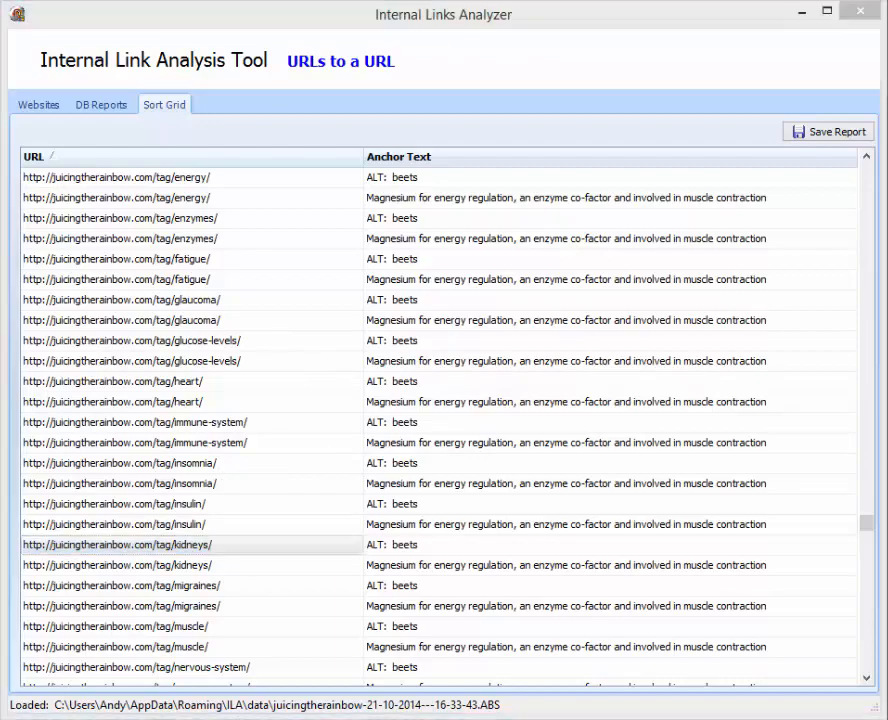
# Switch to Chrome, close the developer tools on the insulin tag page, and review the magnesium post's title and image links
pyautogui.moveTo(886, 82); pyautogui.dragTo(519, 139)
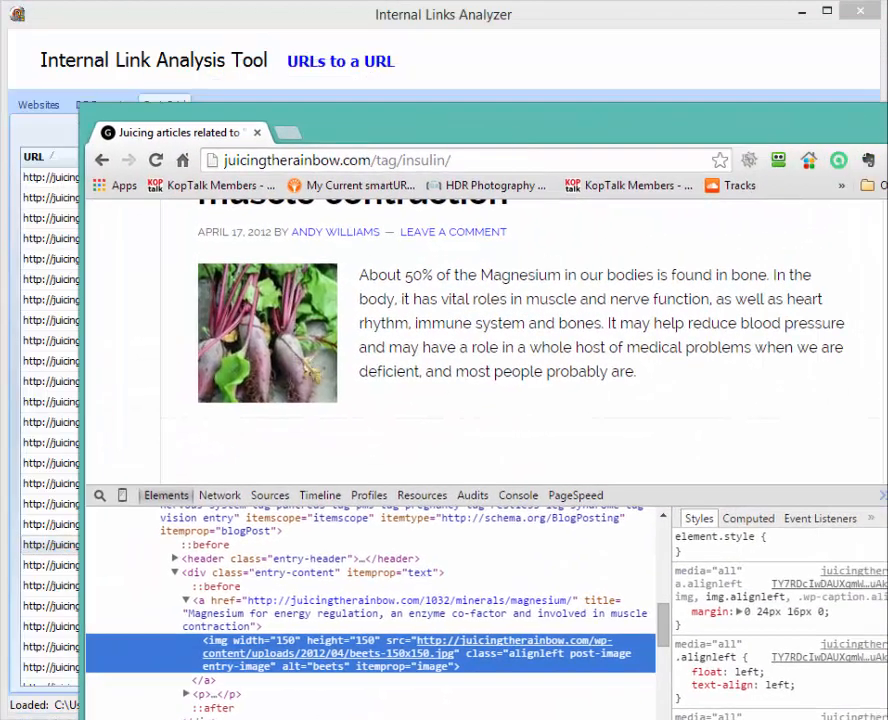
pyautogui.scroll(1, 480, 330)
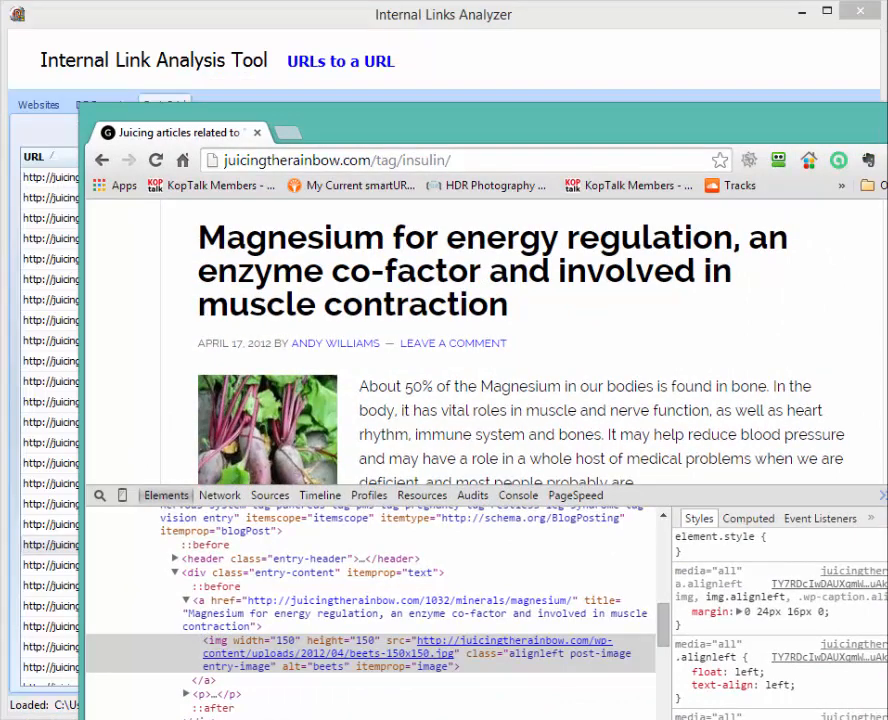
pyautogui.press('F12')
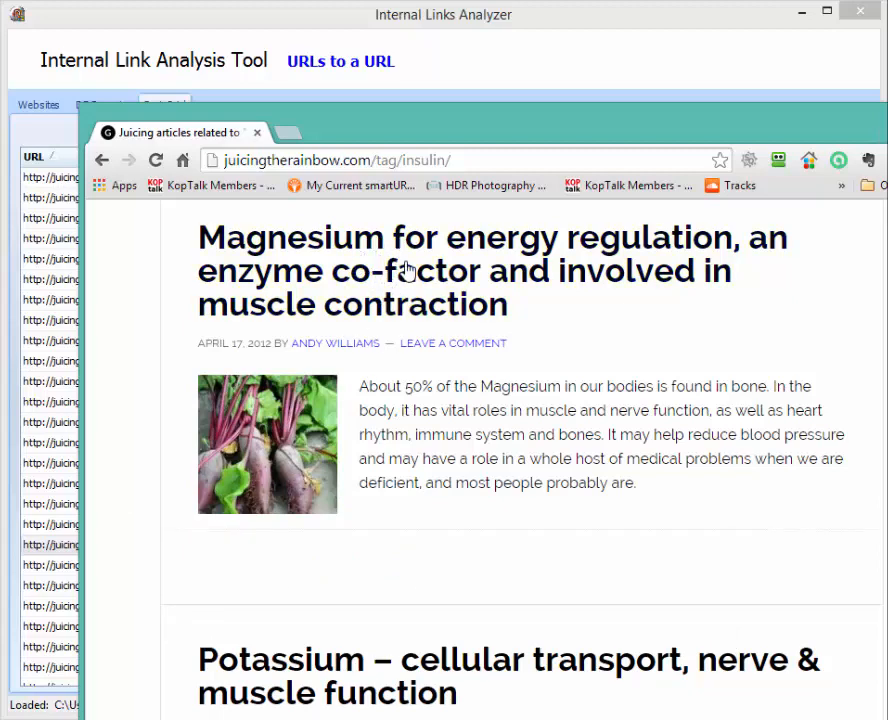
pyautogui.moveTo(411, 138); pyautogui.dragTo(887, 122)
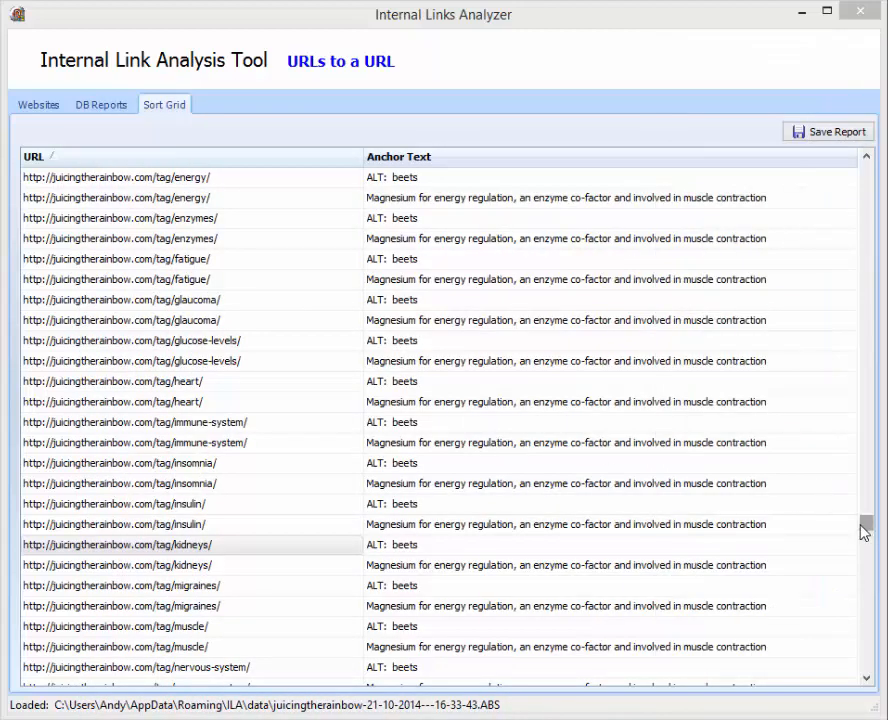
# Back in Internal Links Analyzer, sort the URLs report by anchor text and review the rows from the "ALT: beets" entries onward
pyautogui.moveTo(864, 528); pyautogui.dragTo(866, 636)
pyautogui.click(560, 158)
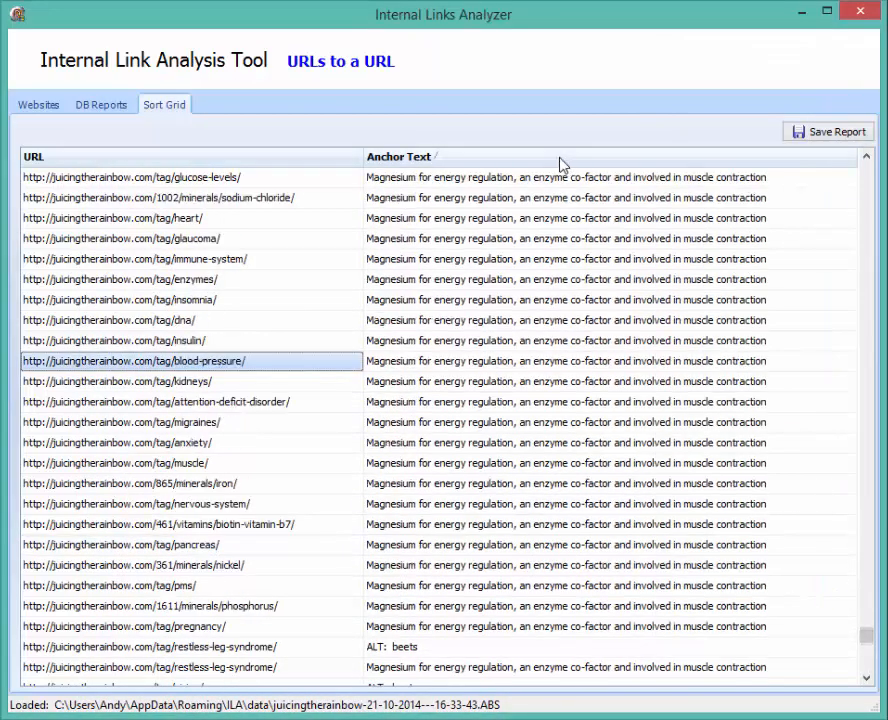
pyautogui.moveTo(862, 638); pyautogui.dragTo(865, 657)
pyautogui.scroll(15, 879, 194)
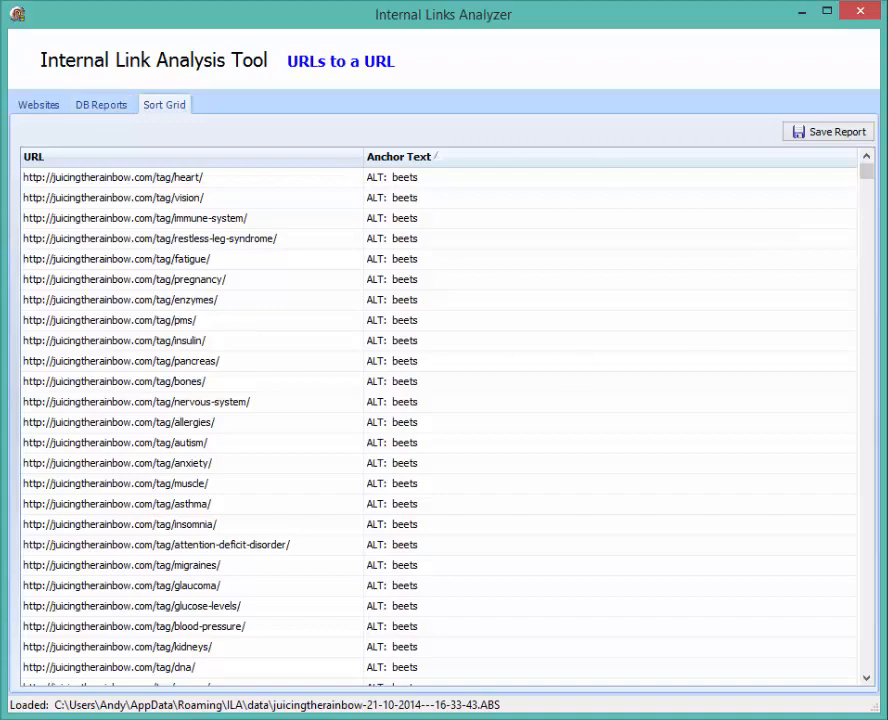
# In Chrome, open the magnesium post from its title on the insulin tag page and examine its "Magnesium in a nutshell" text
pyautogui.moveTo(884, 54); pyautogui.dragTo(268, 22)
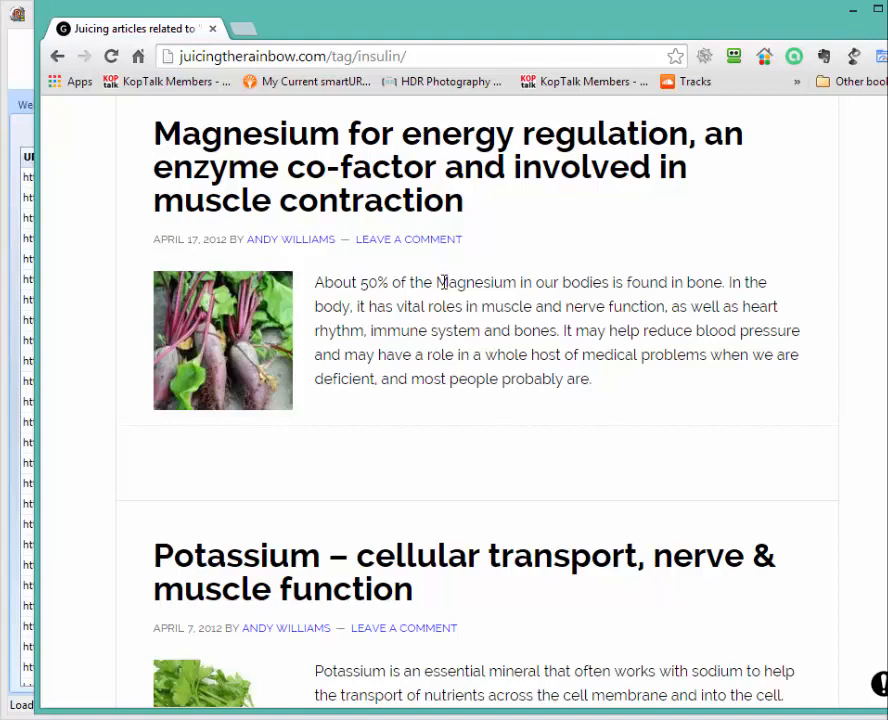
pyautogui.click(424, 174)
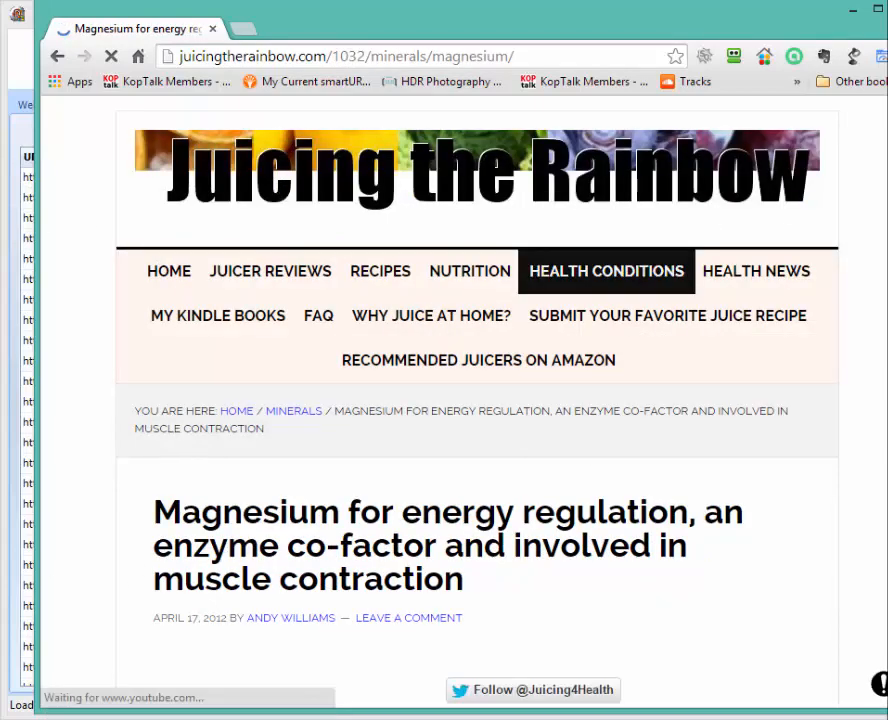
pyautogui.scroll(-10, 477, 400)
pyautogui.scroll(10, 477, 400)
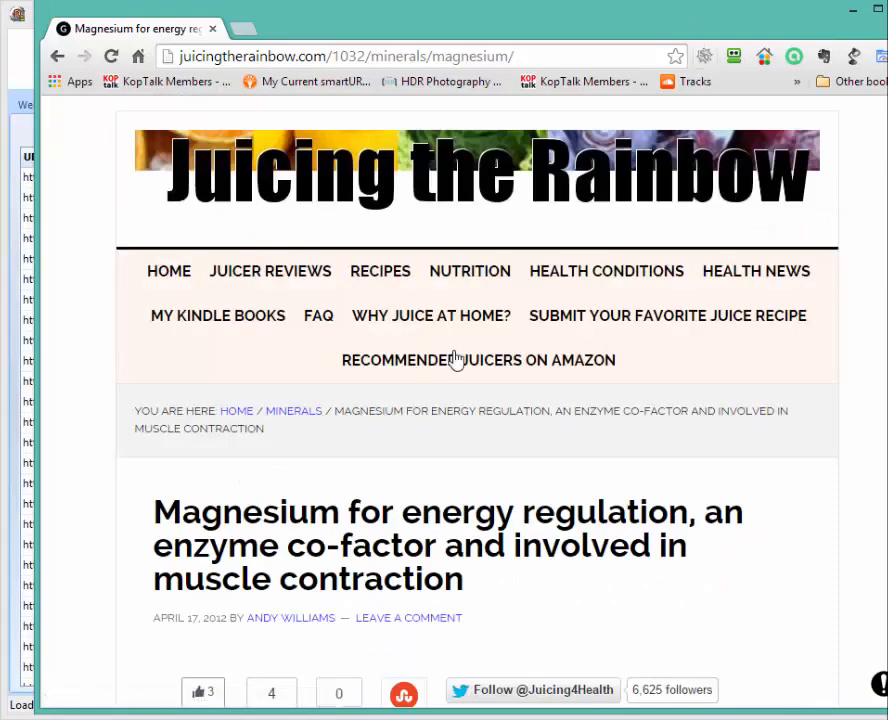
pyautogui.scroll(-5, 877, 283)
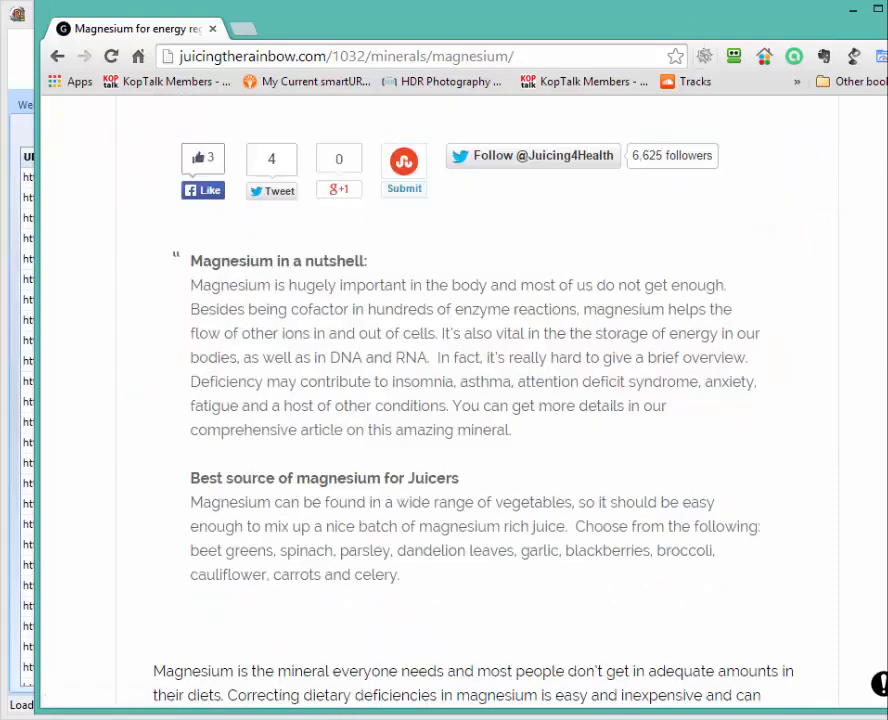
pyautogui.doubleClick(238, 281)
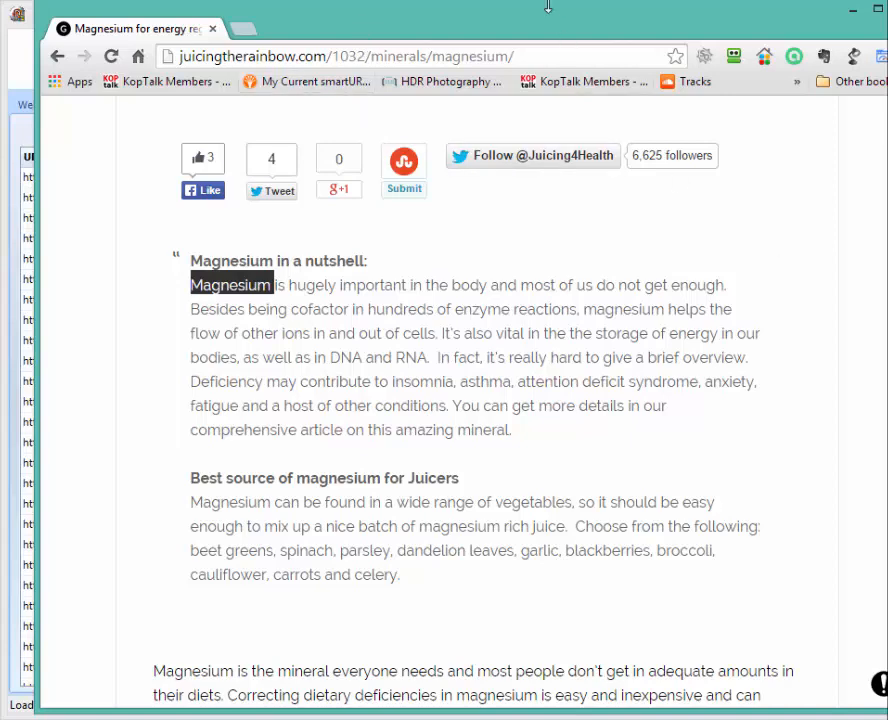
pyautogui.moveTo(544, 30); pyautogui.dragTo(887, 36)
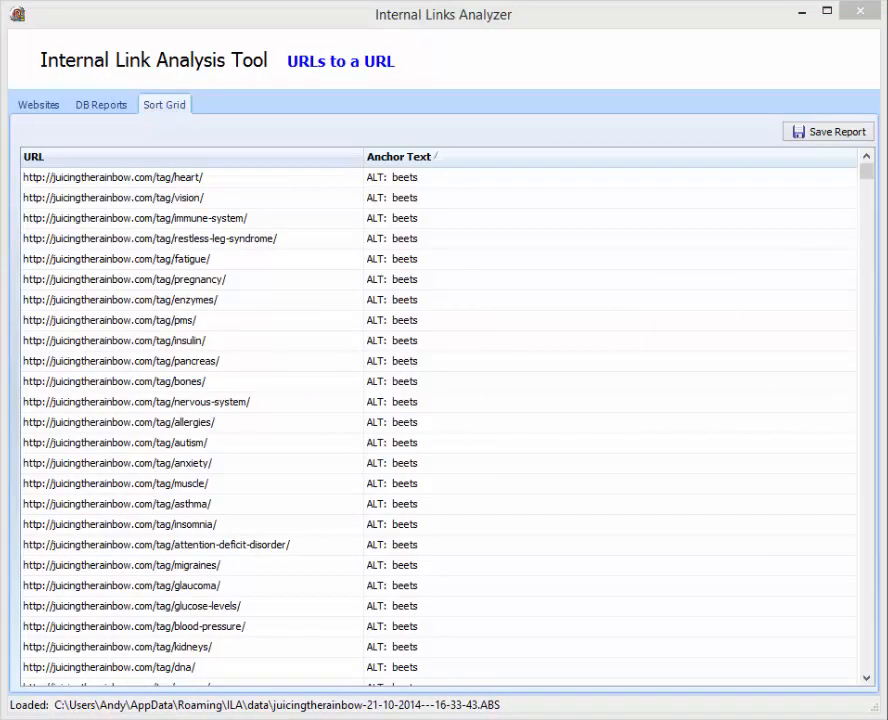
# In Internal Links Analyzer, return to the database reports and look through the available report types, keeping 8. URLS to a URL selected
pyautogui.click(101, 106)
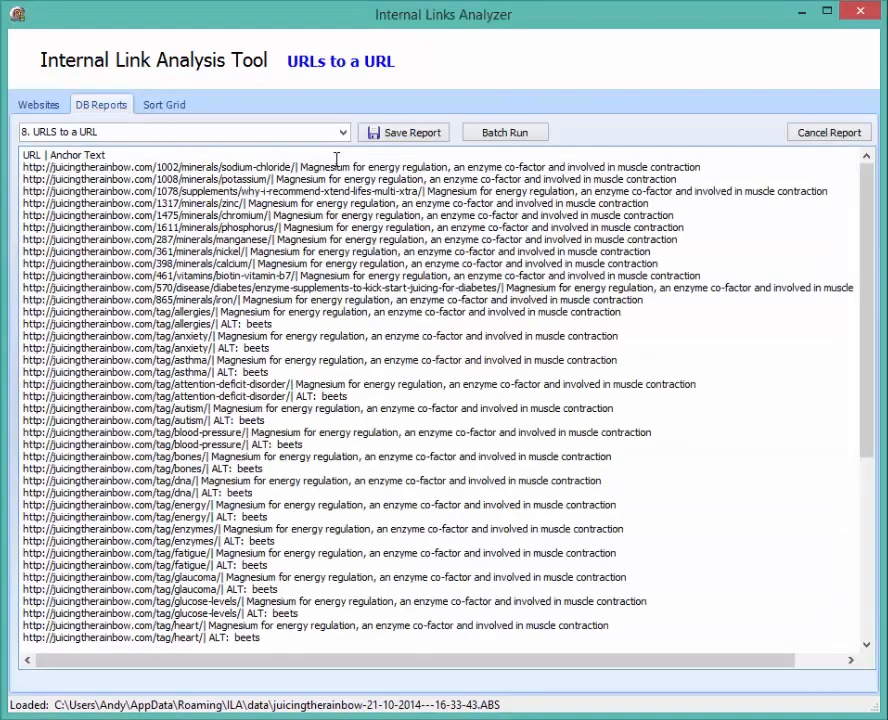
pyautogui.click(343, 132)
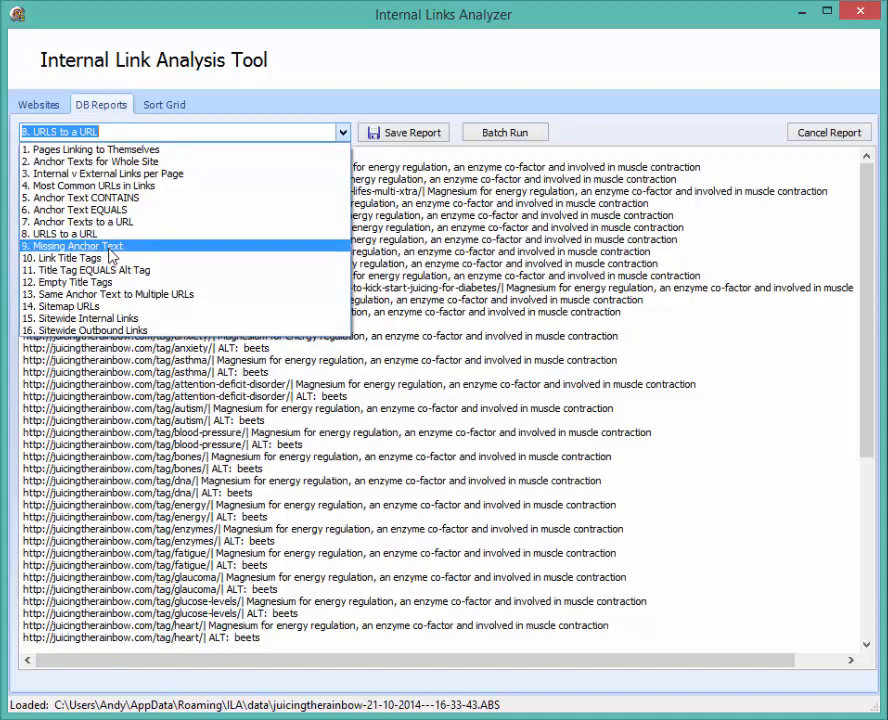
pyautogui.click(376, 20)
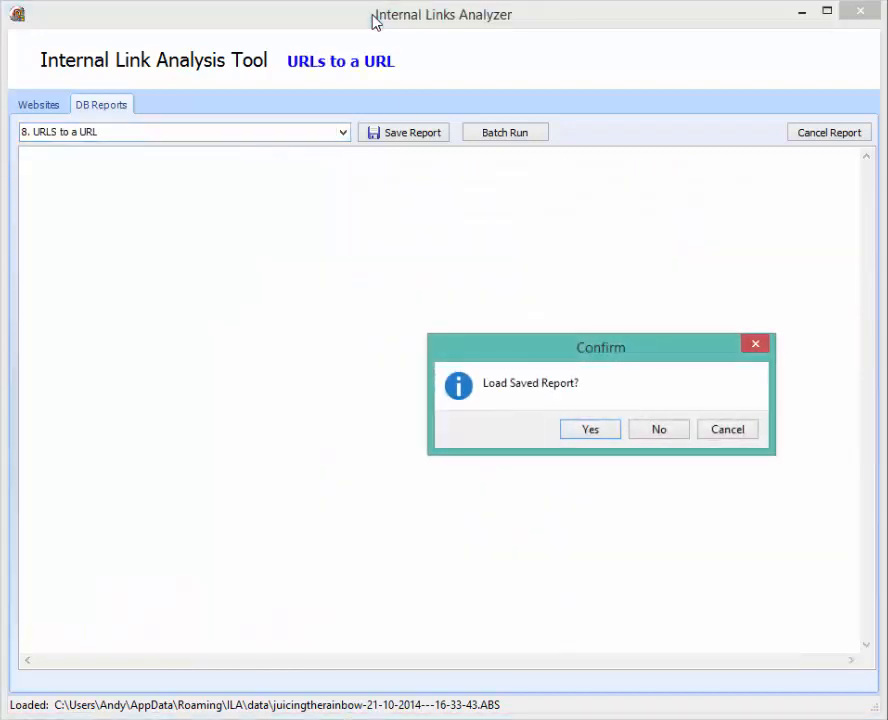